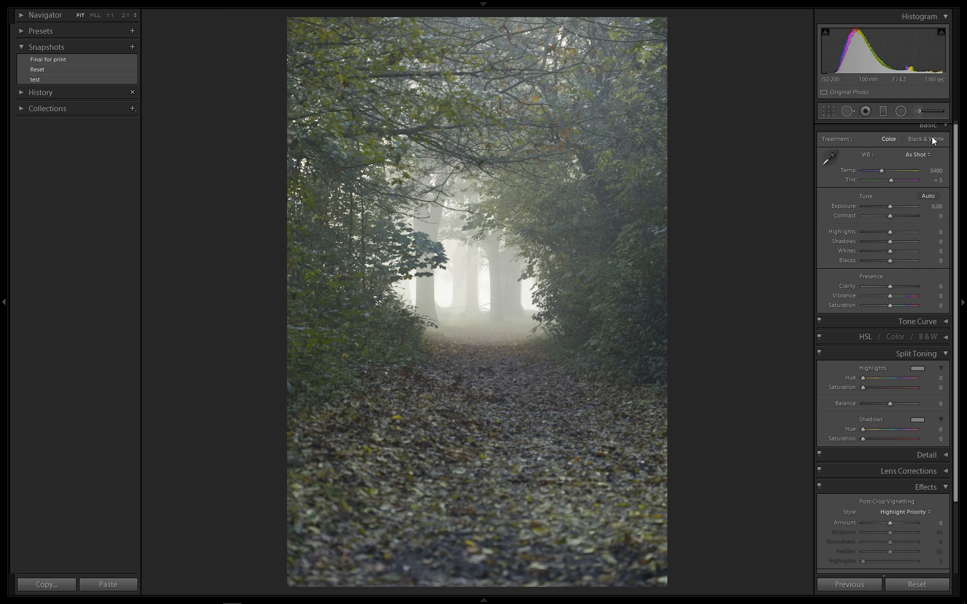
Deepen the dark areas of the whole forest photo by setting Blacks to −83
left_click_drag(957, 170, 958, 155)
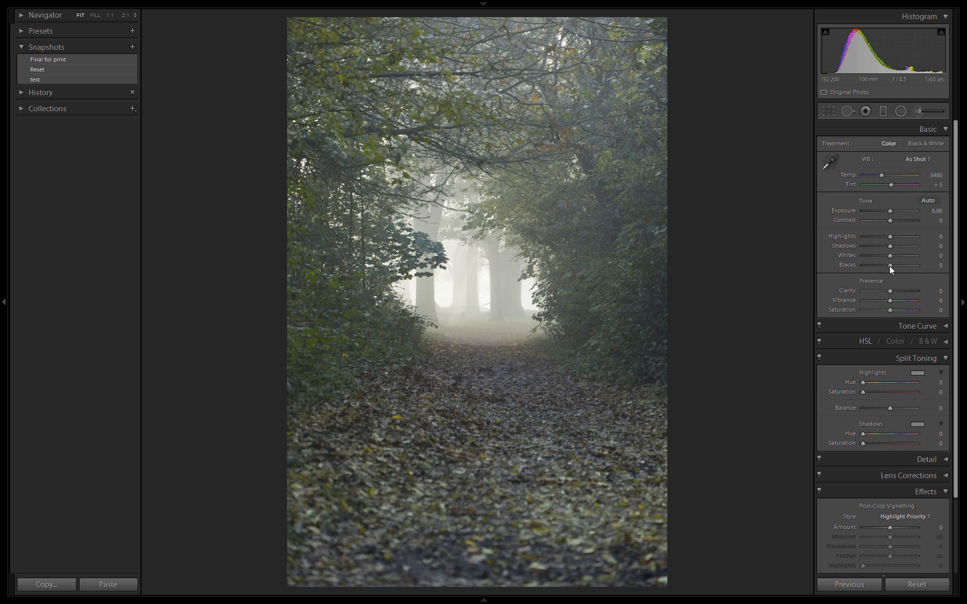
mouse_move(889, 265)
left_mouse_down()
mouse_move(863, 264)
mouse_move(882, 266)
mouse_move(872, 264)
left_mouse_up()
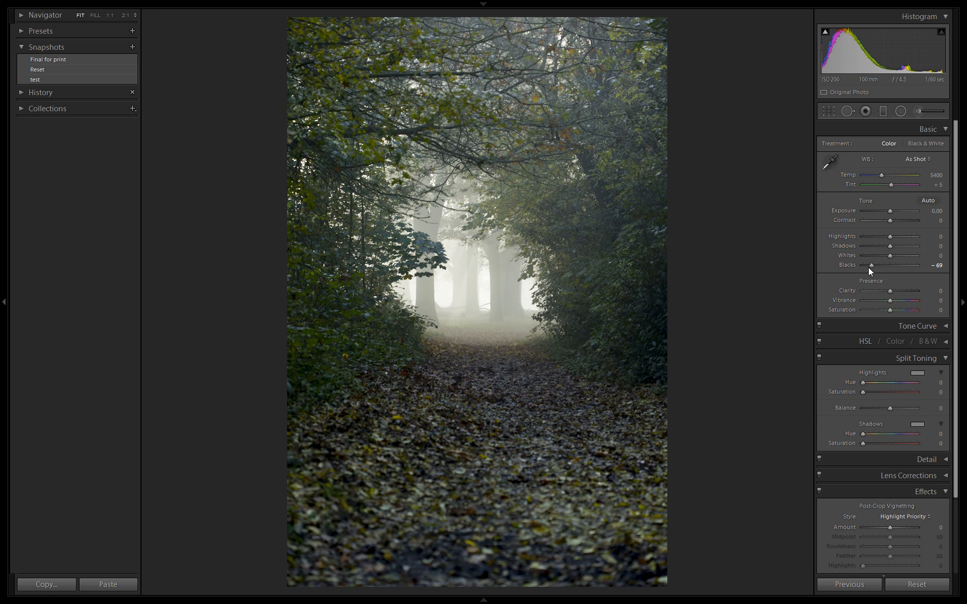
left_click_drag(869, 265, 862, 262)
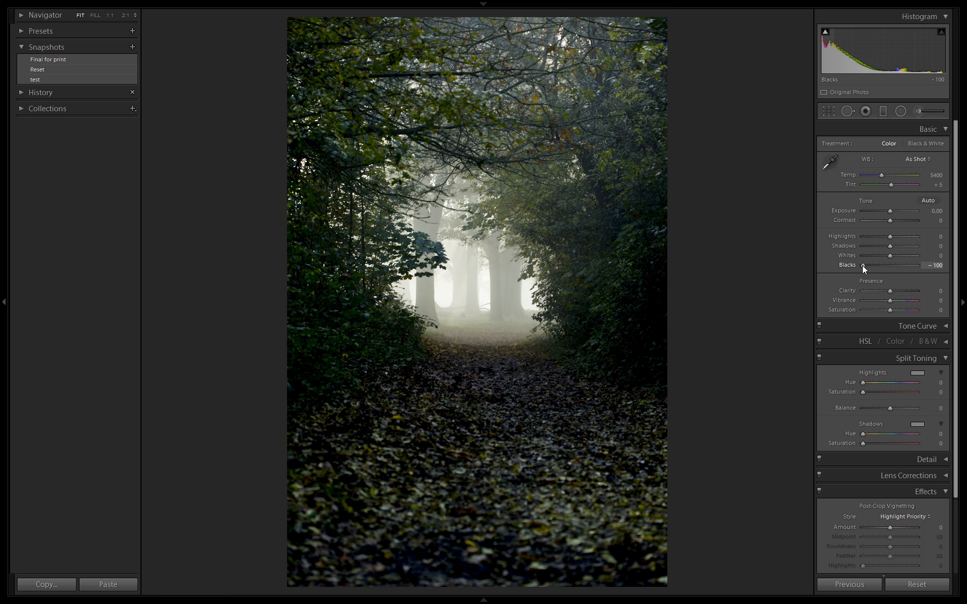
left_click_drag(862, 265, 867, 267)
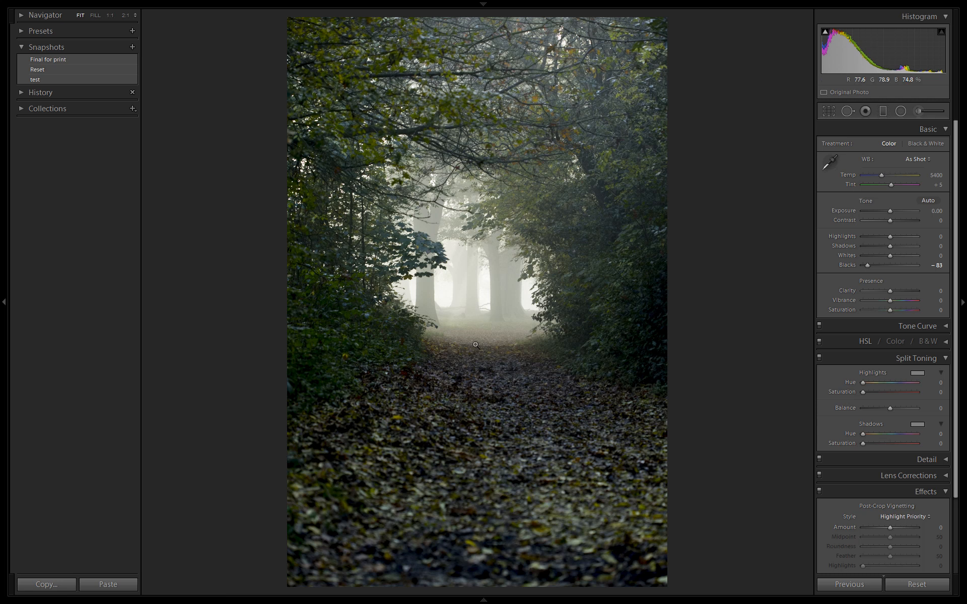
left_click(514, 298)
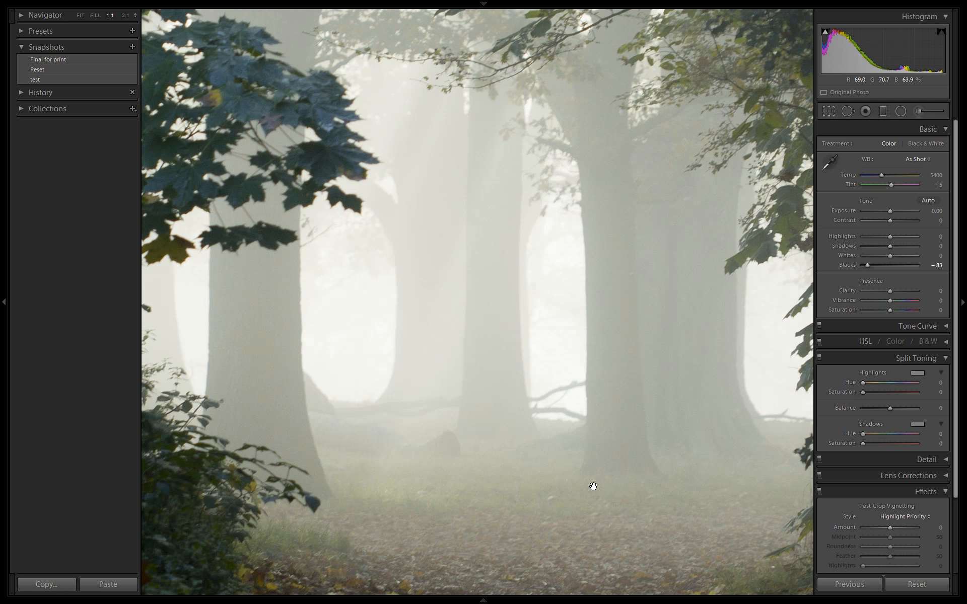
left_click_drag(609, 447, 496, 292)
left_click(470, 332)
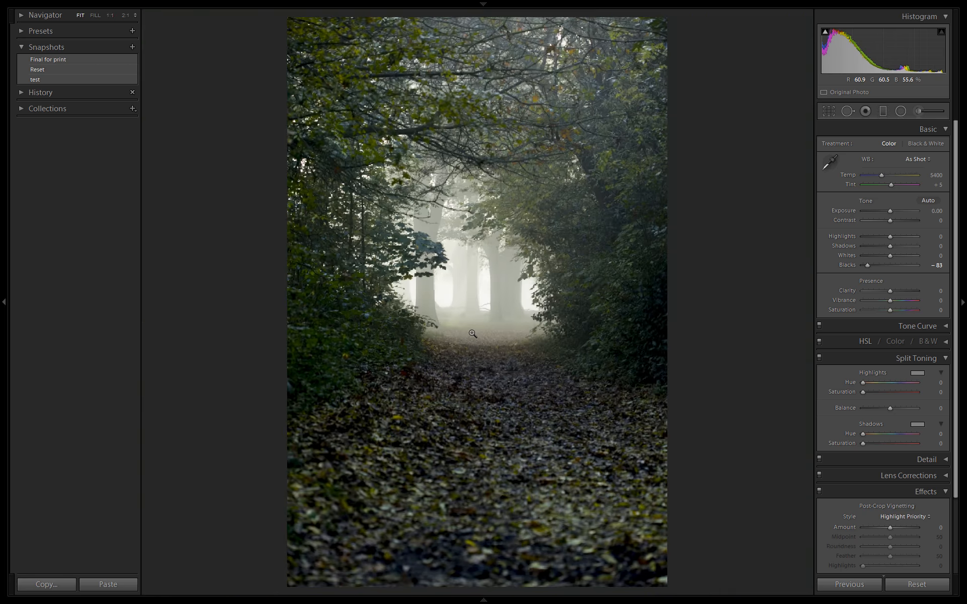
left_click(479, 341)
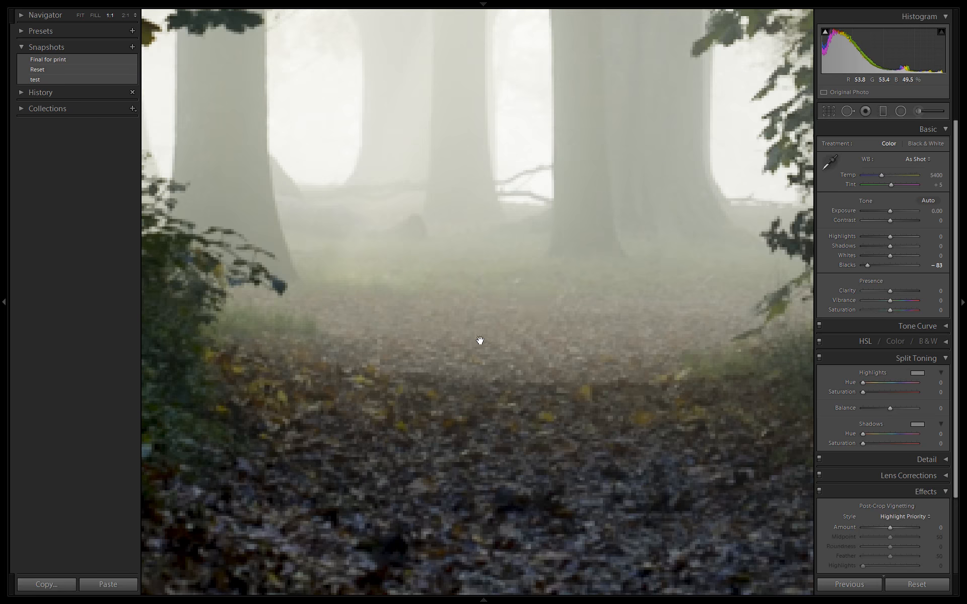
left_click(507, 353)
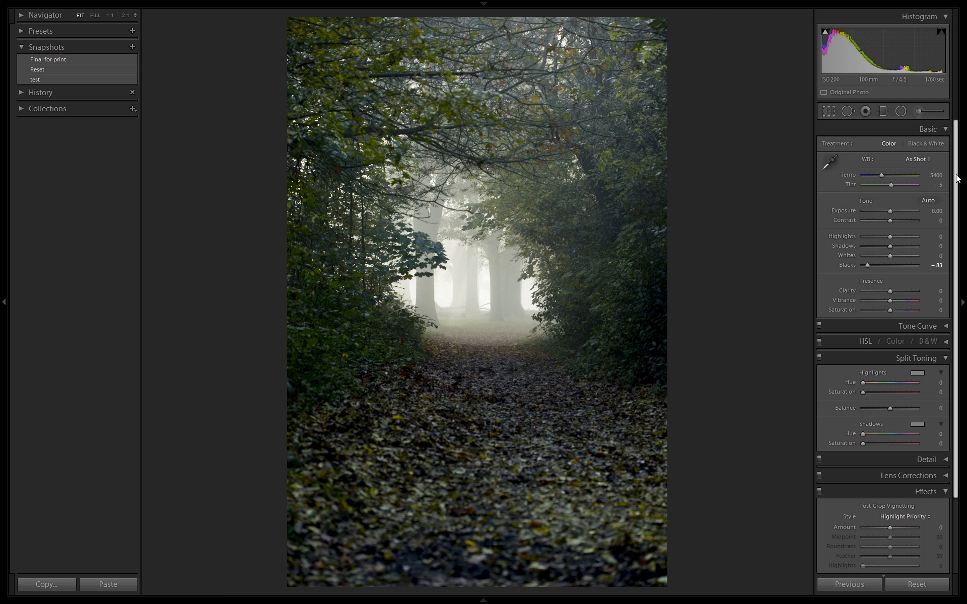
Set the post-crop vignetting amount to −39 and compare the photo with the effects off and on
left_click_drag(957, 178, 957, 272)
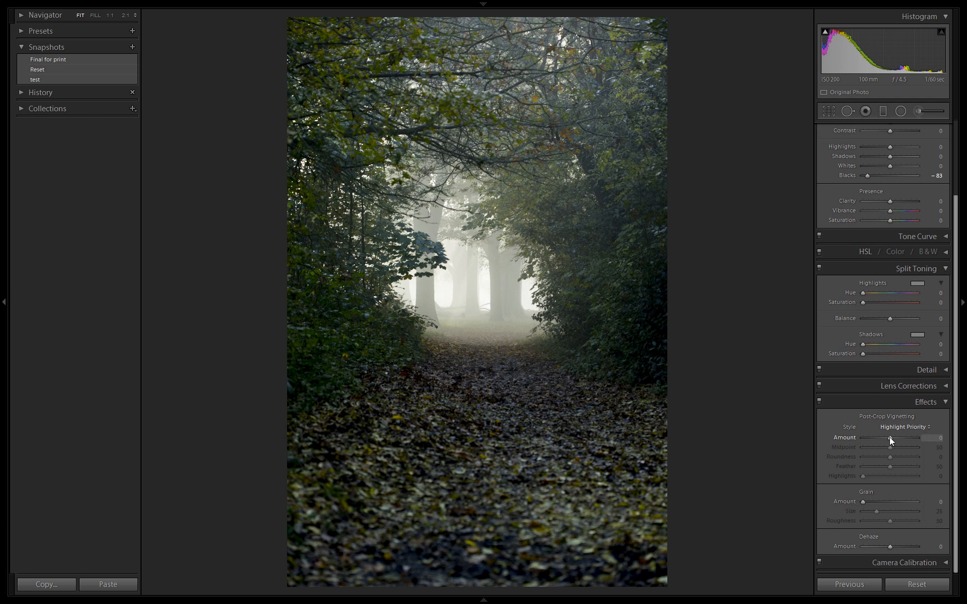
left_click_drag(890, 438, 882, 435)
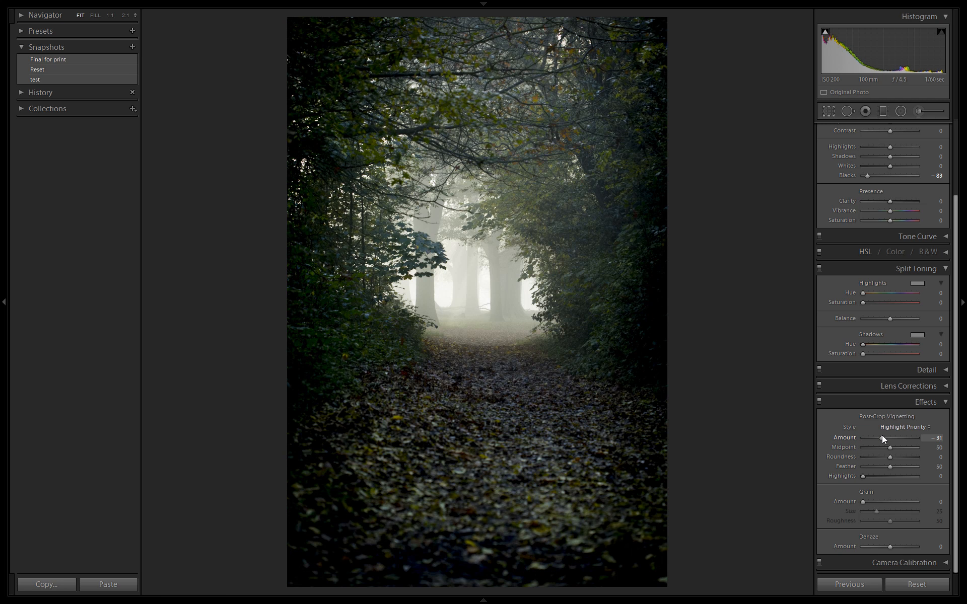
left_click_drag(881, 434, 880, 435)
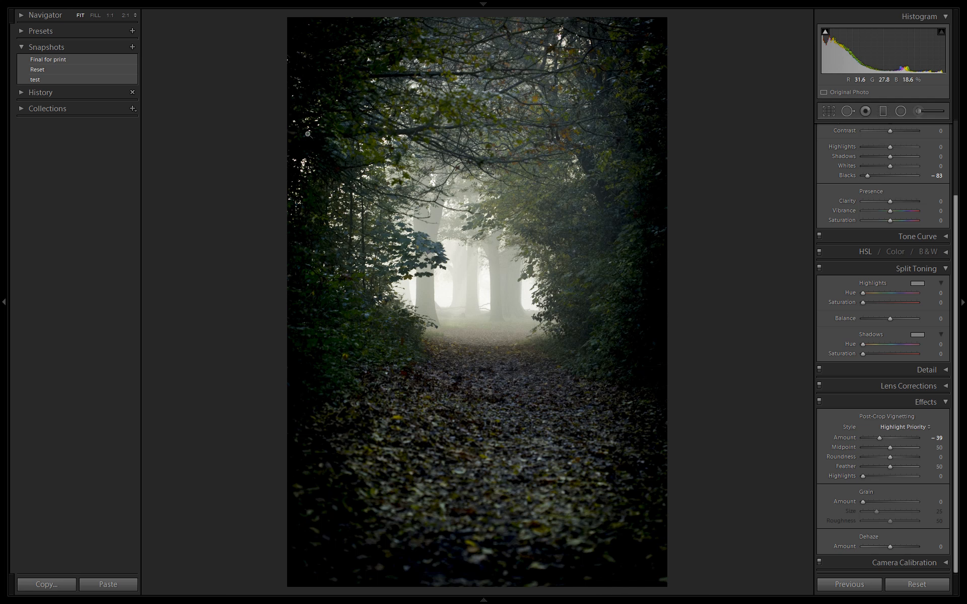
mouse_move(825, 34)
left_click(819, 402)
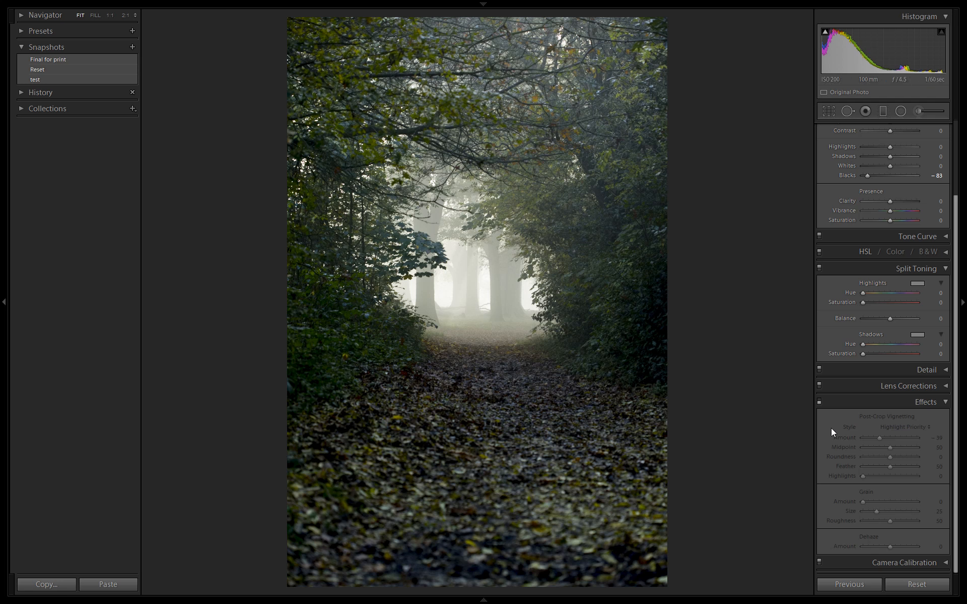
left_click(819, 401)
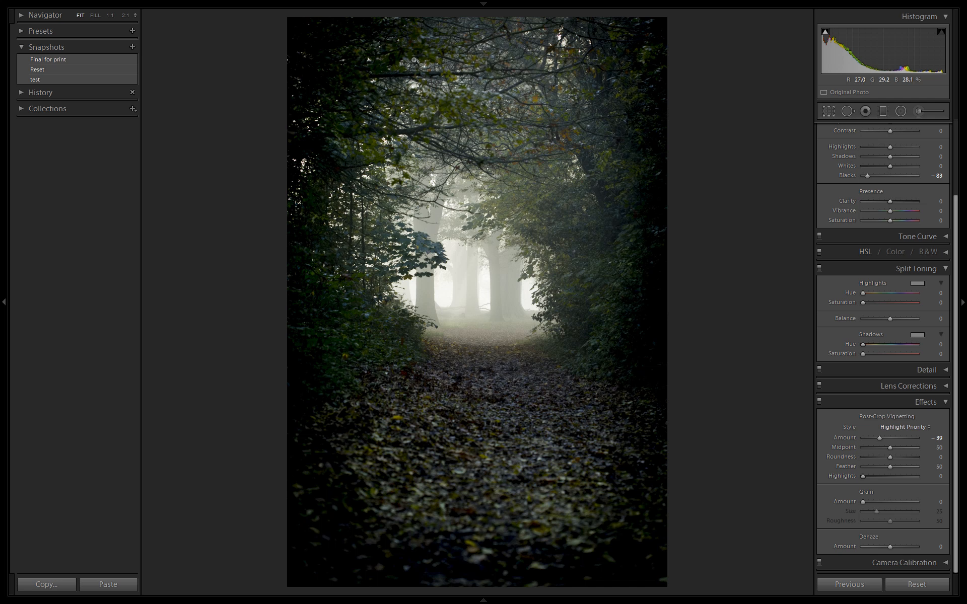
Add a graduated filter down from the photo's upper edge with Exposure −1.10, Highlights 75 and Shadows −22
left_click(884, 113)
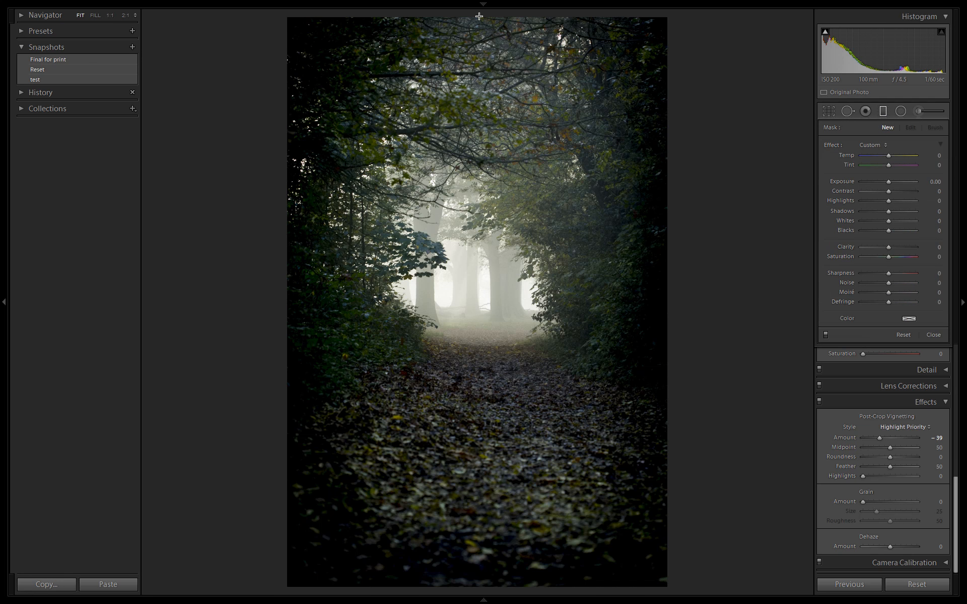
left_click_drag(479, 16, 475, 108)
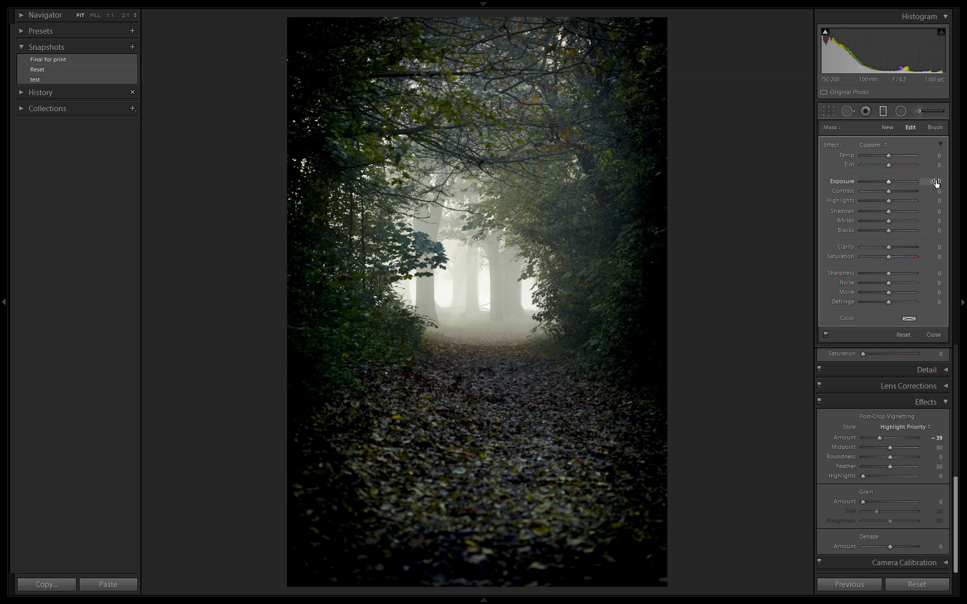
left_click_drag(936, 183, 916, 183)
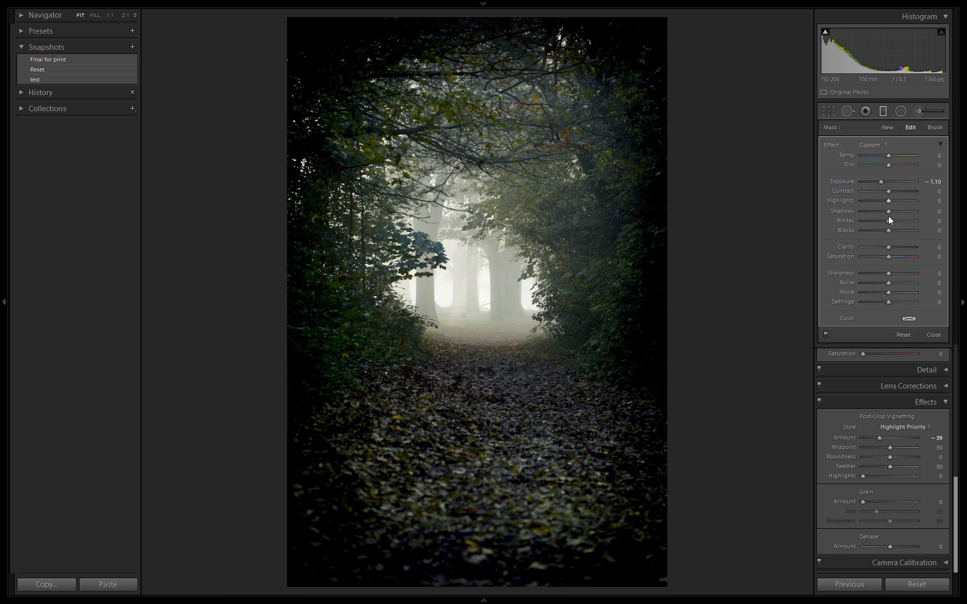
left_click_drag(897, 199, 902, 200)
mouse_move(913, 200)
left_mouse_down()
mouse_move(866, 201)
mouse_move(915, 200)
left_mouse_up()
mouse_move(935, 211)
left_mouse_down()
mouse_move(951, 211)
mouse_move(885, 211)
mouse_move(921, 212)
left_mouse_up()
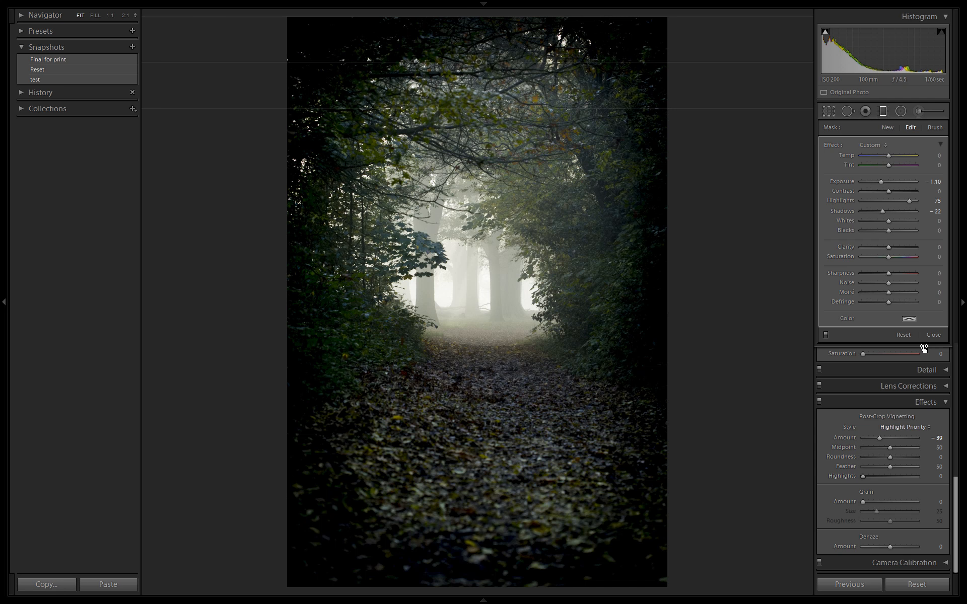
Tint the graduated filter a saturated blue and finish editing the filter
left_click(909, 319)
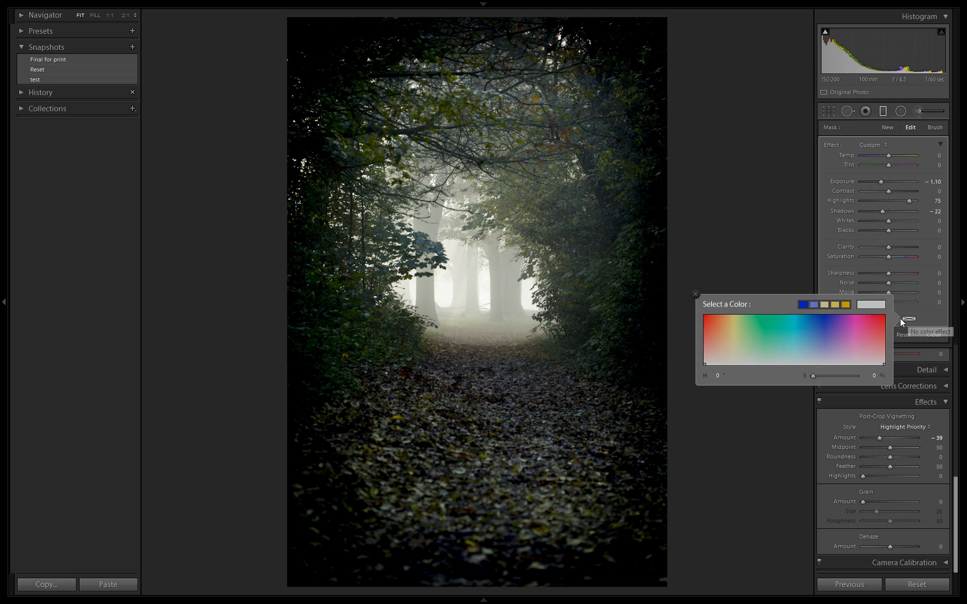
left_click(818, 349)
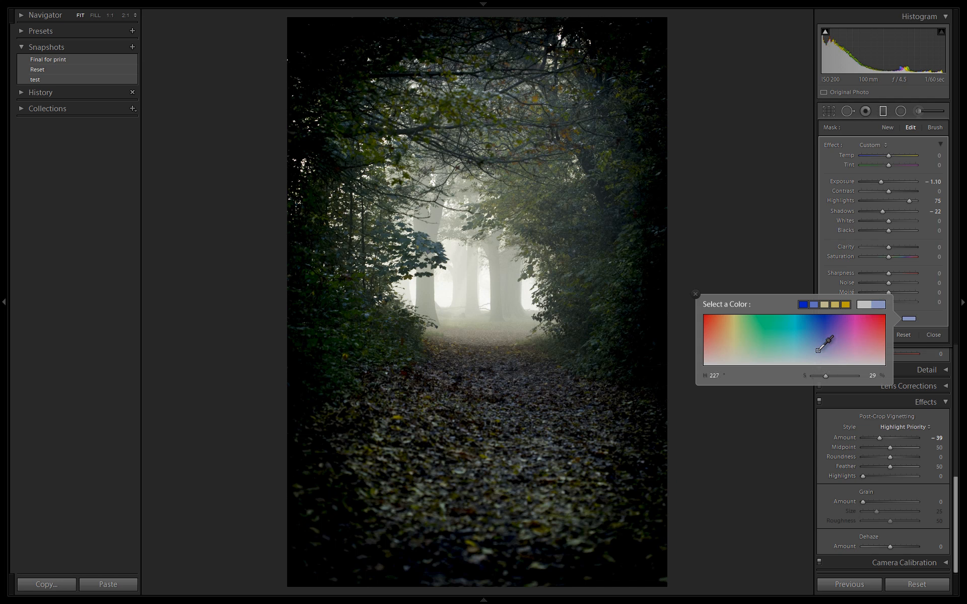
left_click_drag(818, 349, 822, 332)
left_click(694, 294)
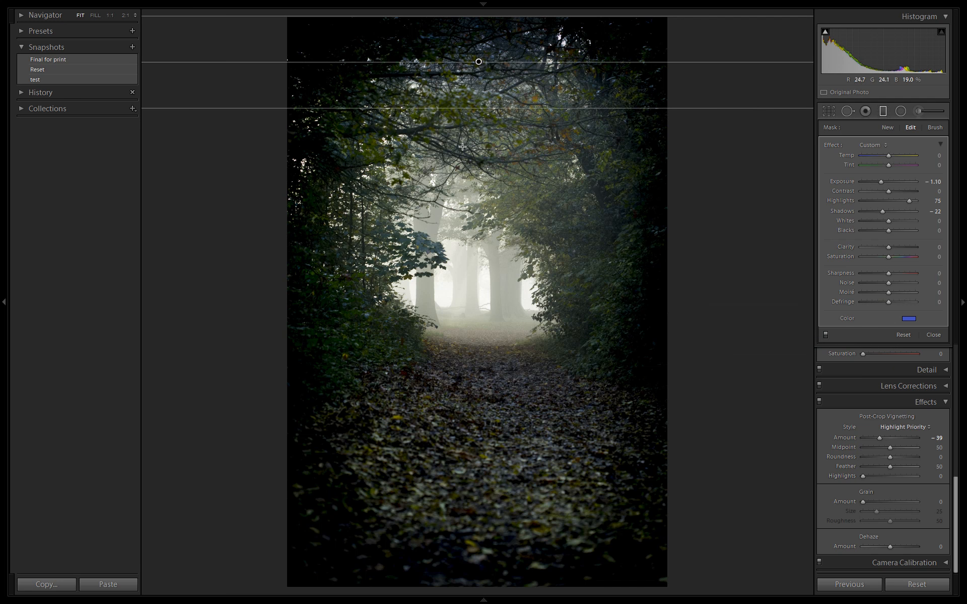
left_click(933, 335)
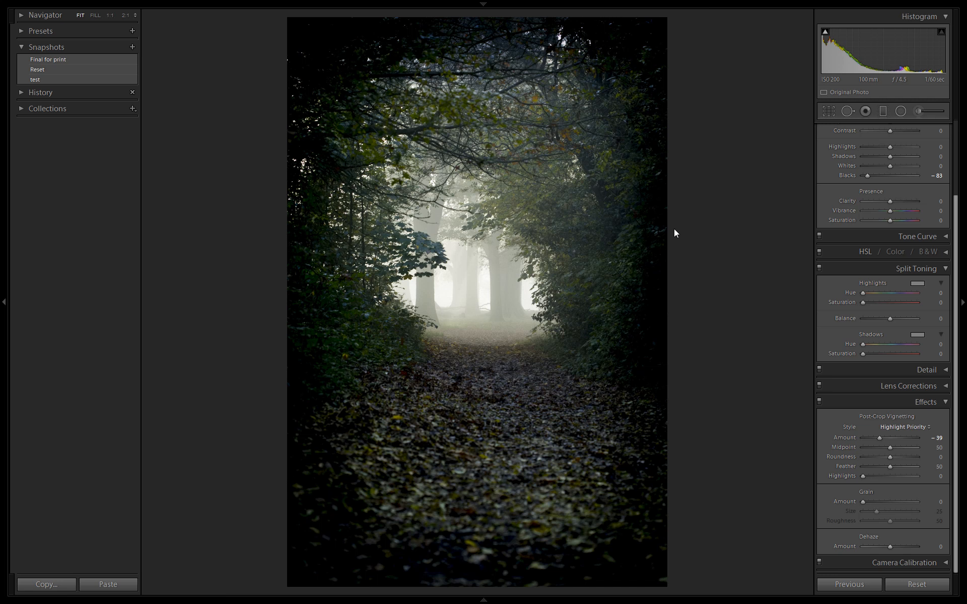
left_click(959, 223)
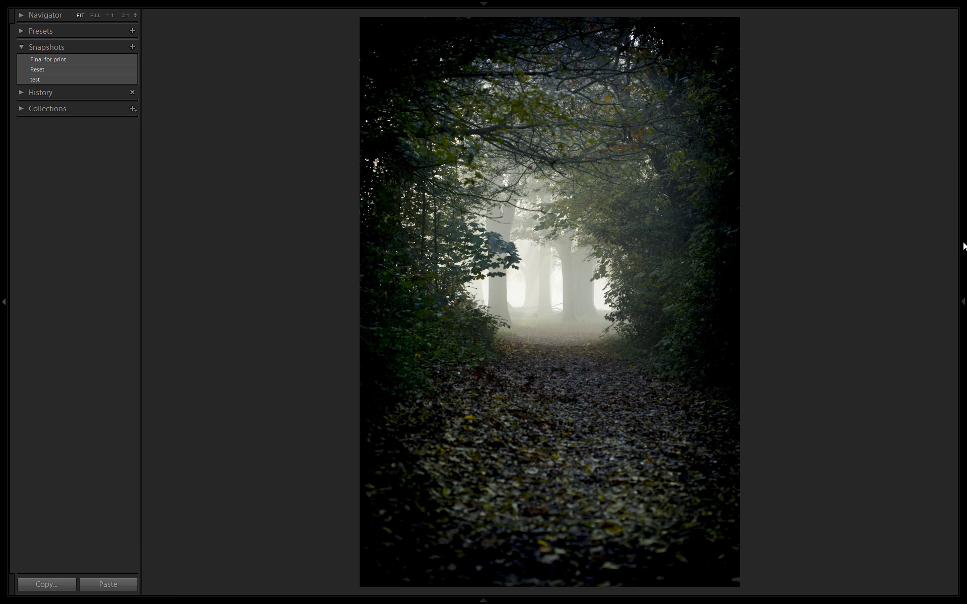
left_click(963, 245)
left_click_drag(954, 262, 954, 176)
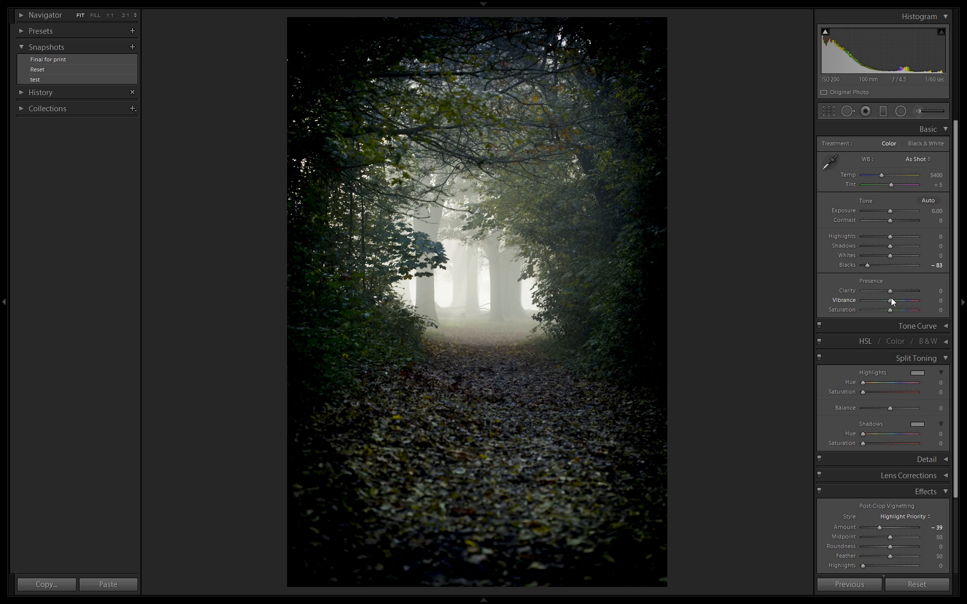
left_click_drag(955, 272, 946, 371)
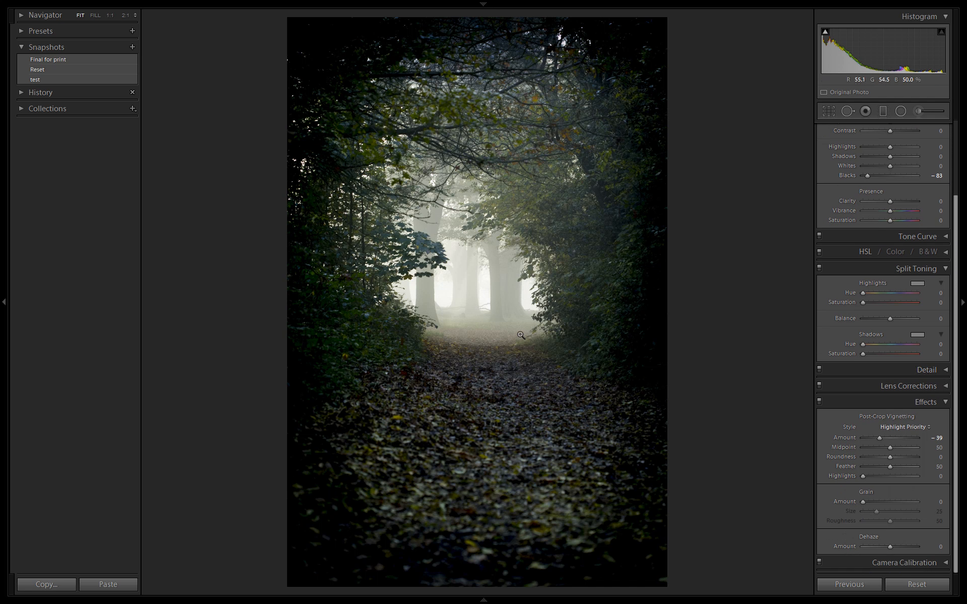
Give the split-toning highlights a blue colour with hue 217 and saturation 48
left_click(920, 283)
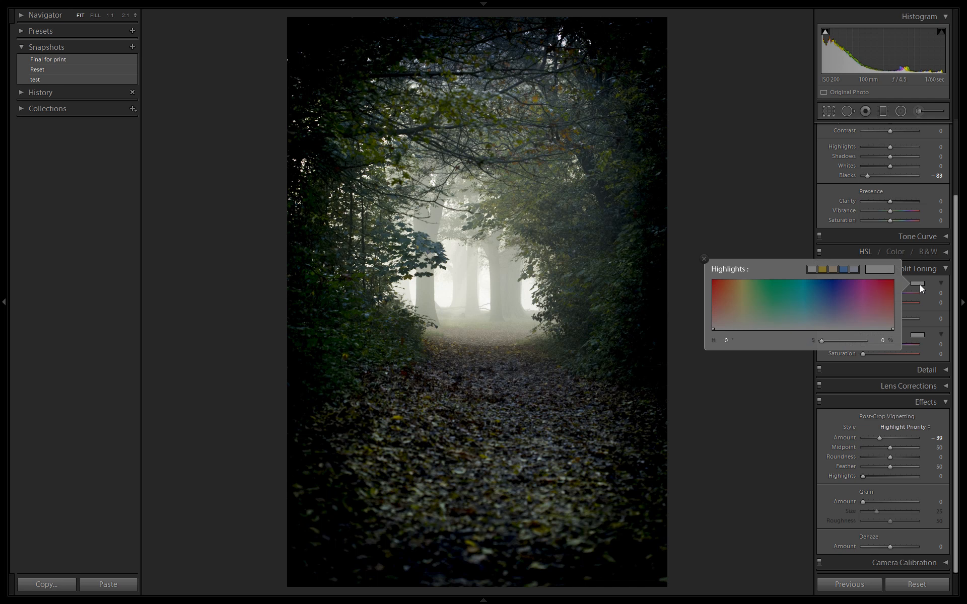
left_click(810, 315)
left_click_drag(810, 315, 823, 305)
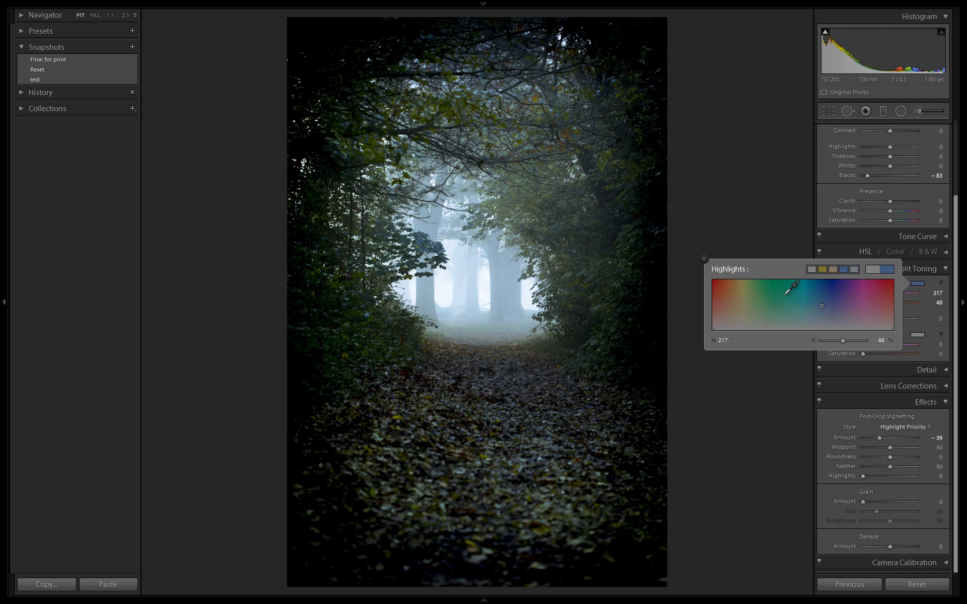
left_click(705, 260)
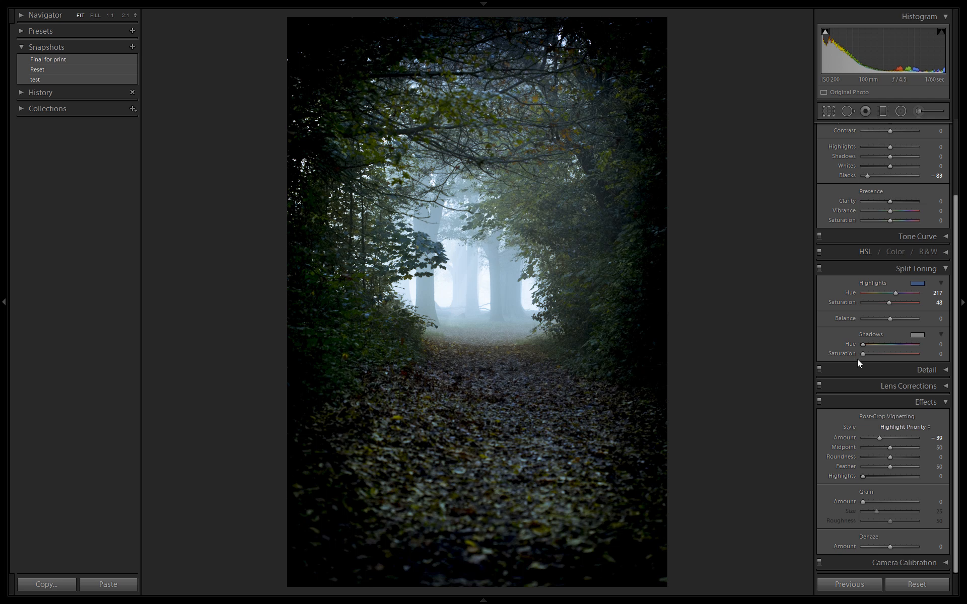
Tone the shadows green with hue 96 and saturation 34, and set the split-toning balance to +63
left_click(918, 335)
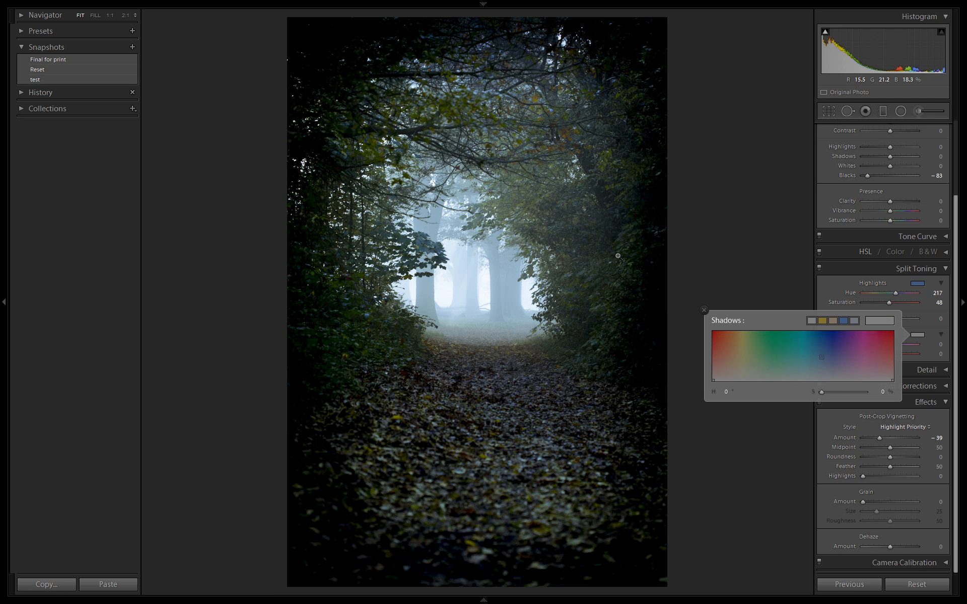
left_click_drag(769, 371, 761, 365)
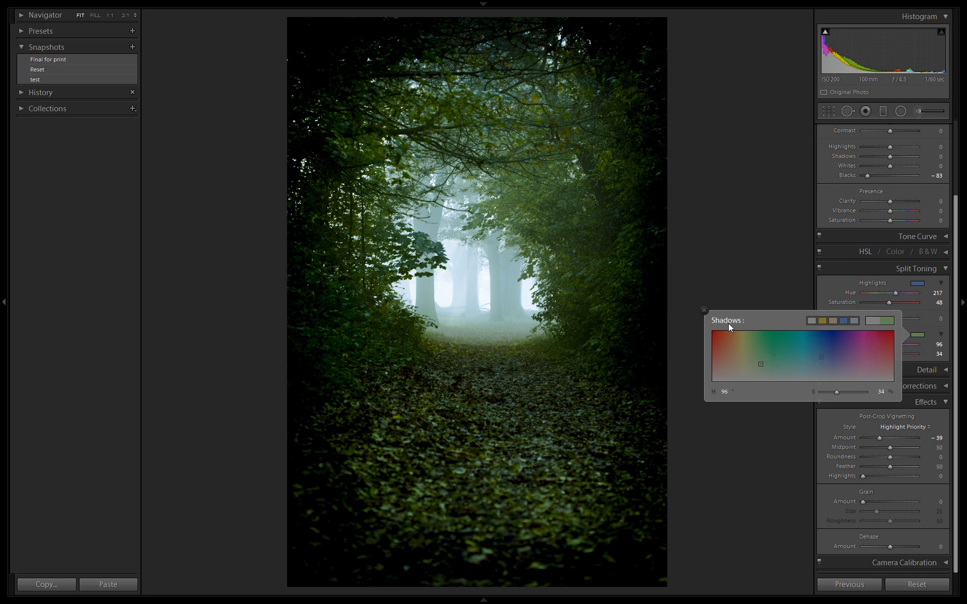
left_click(705, 310)
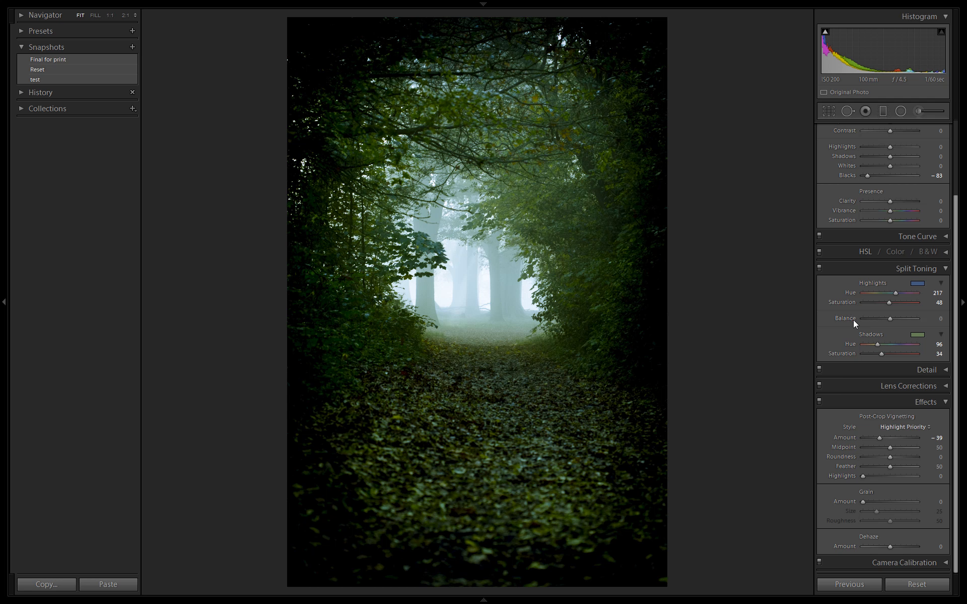
left_click_drag(891, 319, 902, 319)
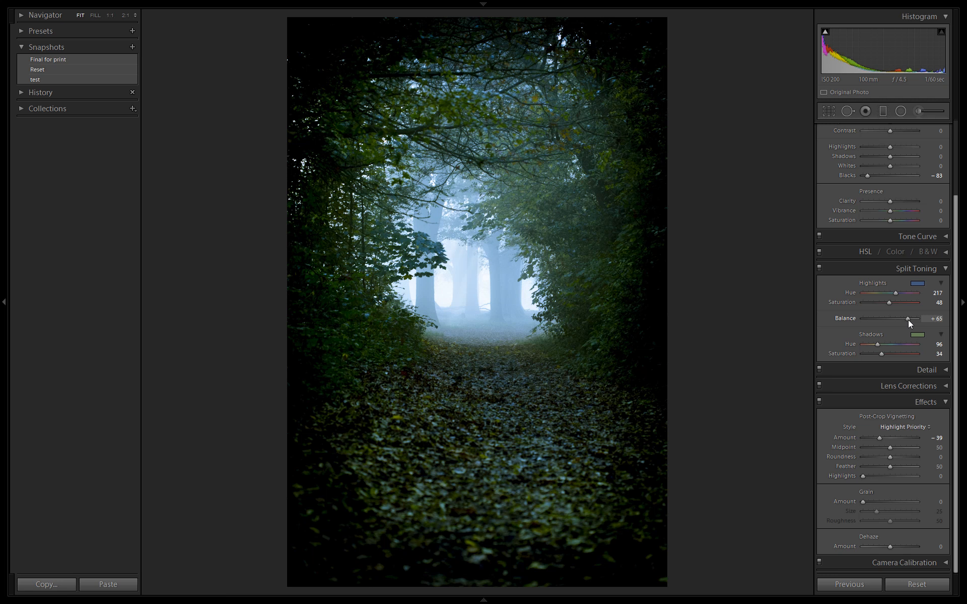
mouse_move(907, 320)
left_mouse_down()
mouse_move(919, 322)
mouse_move(868, 325)
mouse_move(904, 328)
left_mouse_up()
Soften the blue of the split-toning highlights to hue 220 and saturation 34
left_click(918, 285)
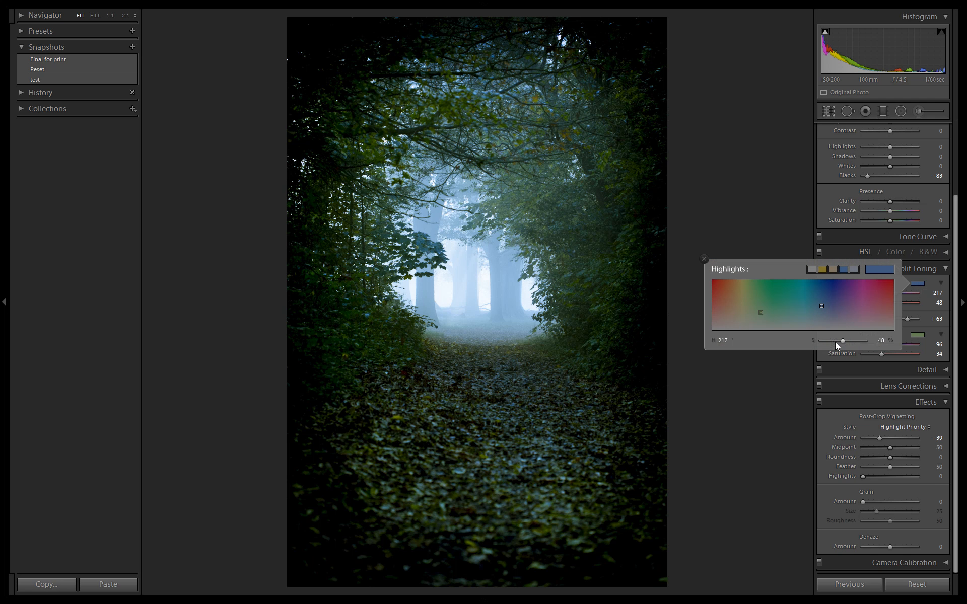
left_click_drag(821, 306, 823, 313)
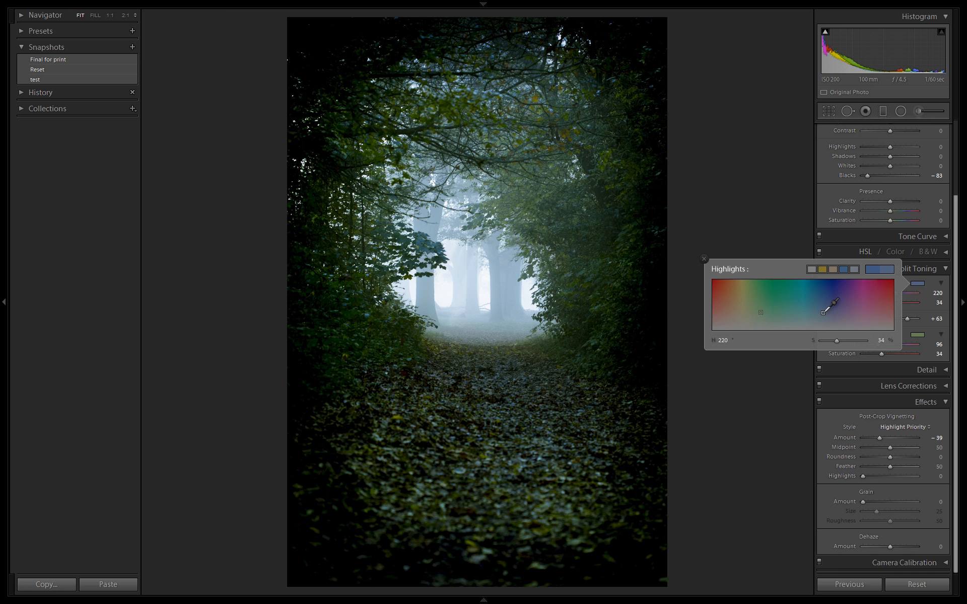
left_click(704, 259)
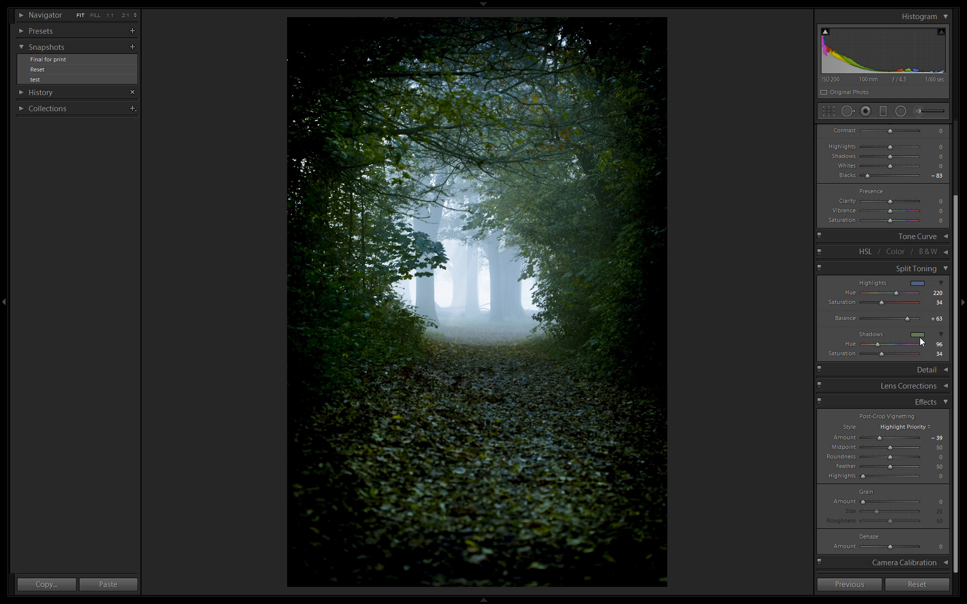
scroll(920, 337, "up", 3)
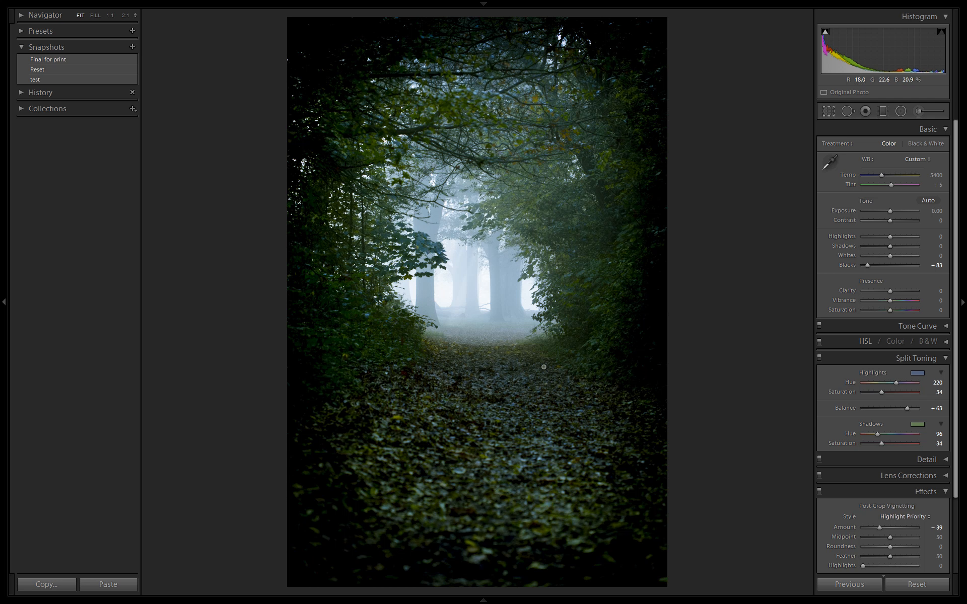
Add a wide radial filter with an inverted mask over the leaf-covered path in the lower half of the photo
scroll(957, 448, "down", 5)
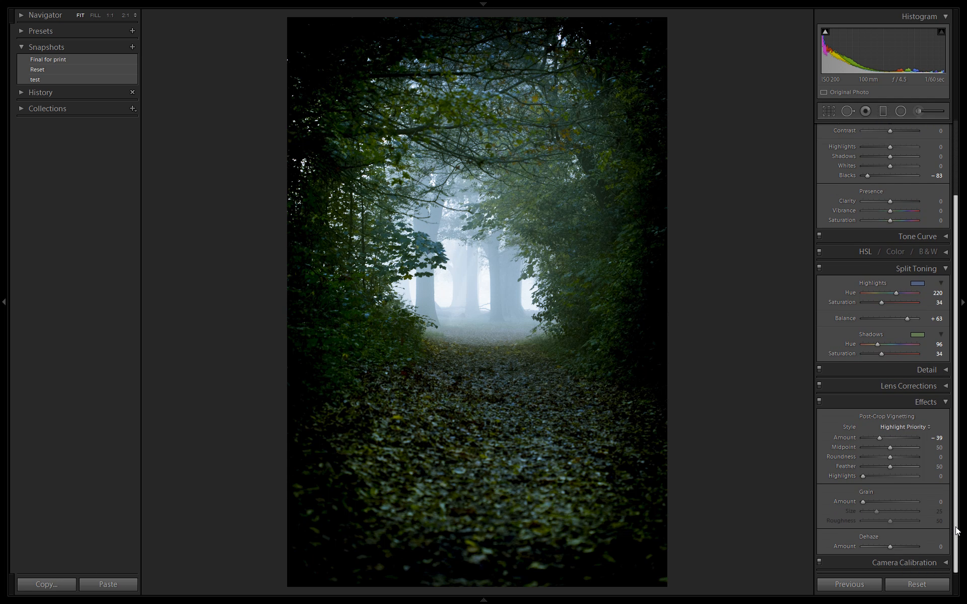
scroll(952, 403, "up", 5)
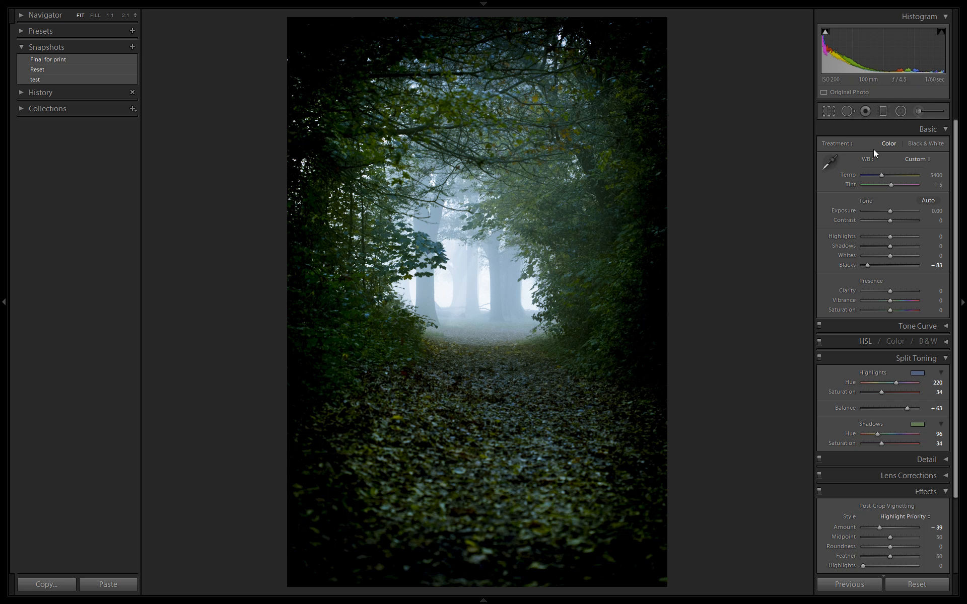
left_click(902, 114)
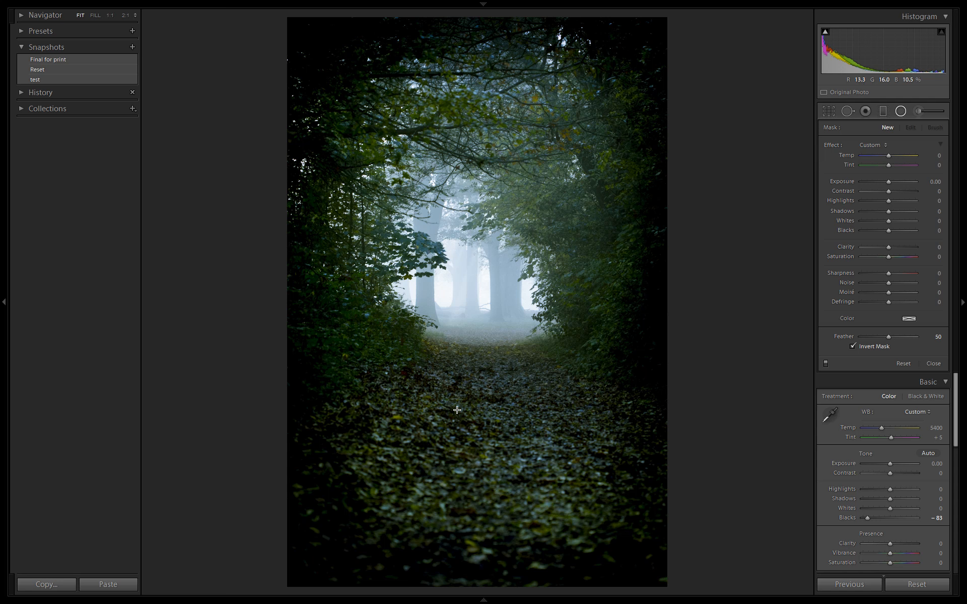
left_click_drag(486, 432, 638, 525)
left_click_drag(488, 527, 492, 552)
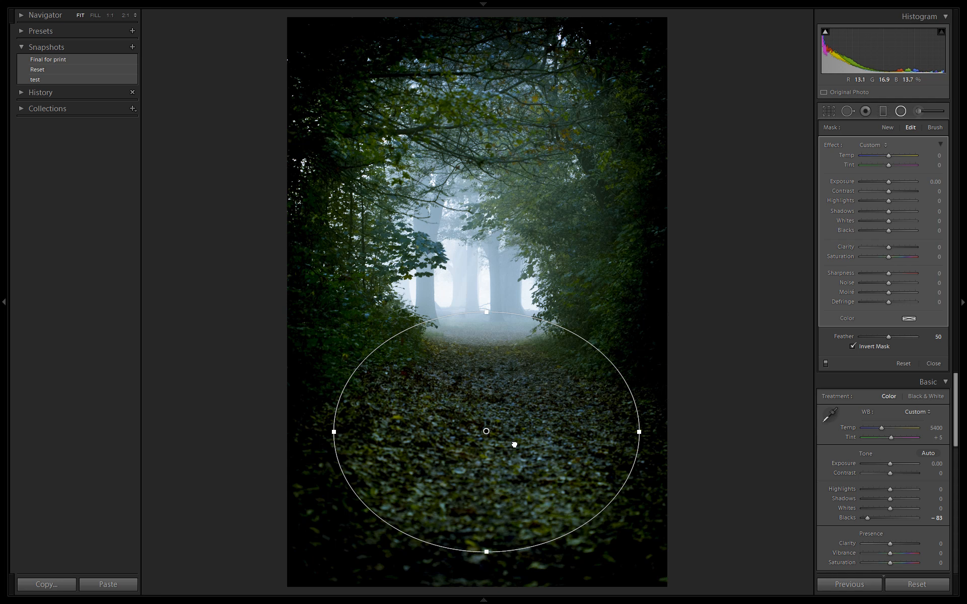
left_click_drag(514, 445, 515, 459)
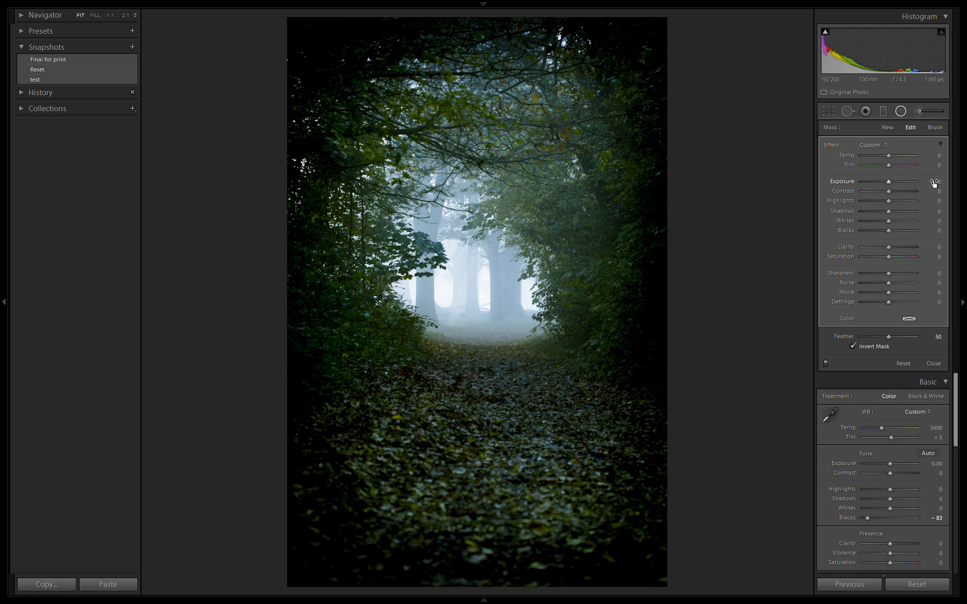
Set the radial filter's exposure to 1.30, whites to -72 and blacks to -30
left_click_drag(935, 182, 957, 182)
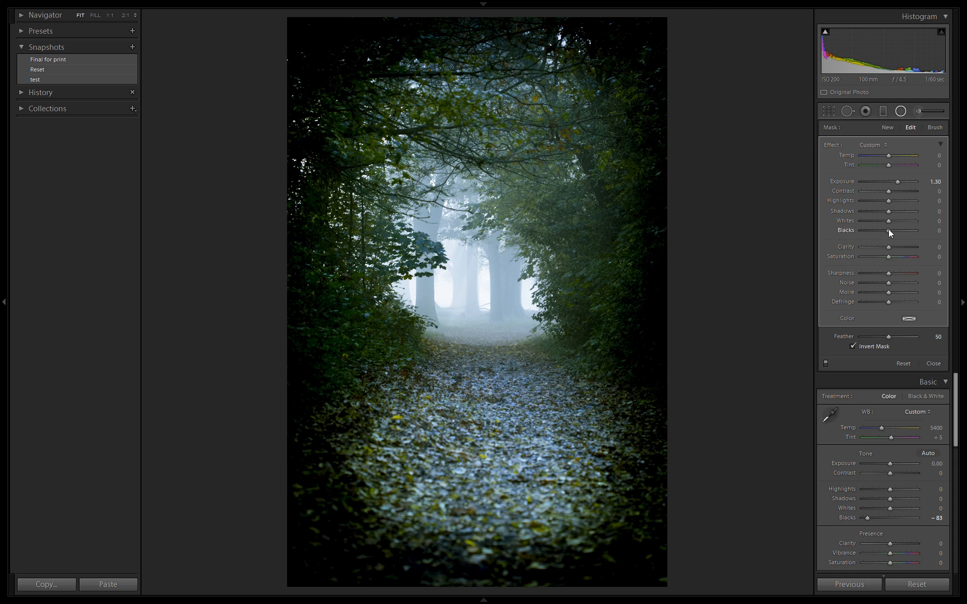
left_click_drag(933, 222, 922, 222)
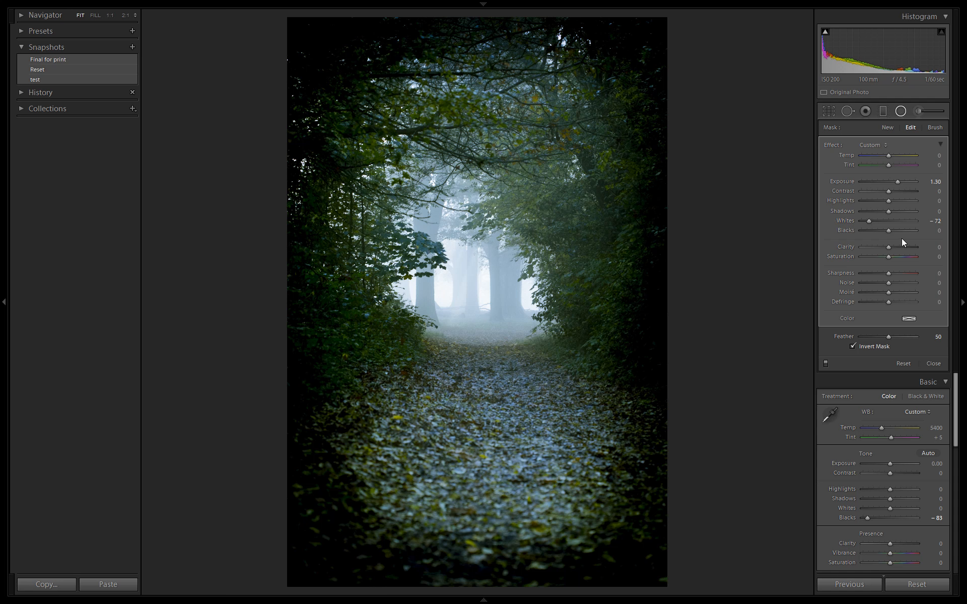
left_click_drag(887, 230, 877, 231)
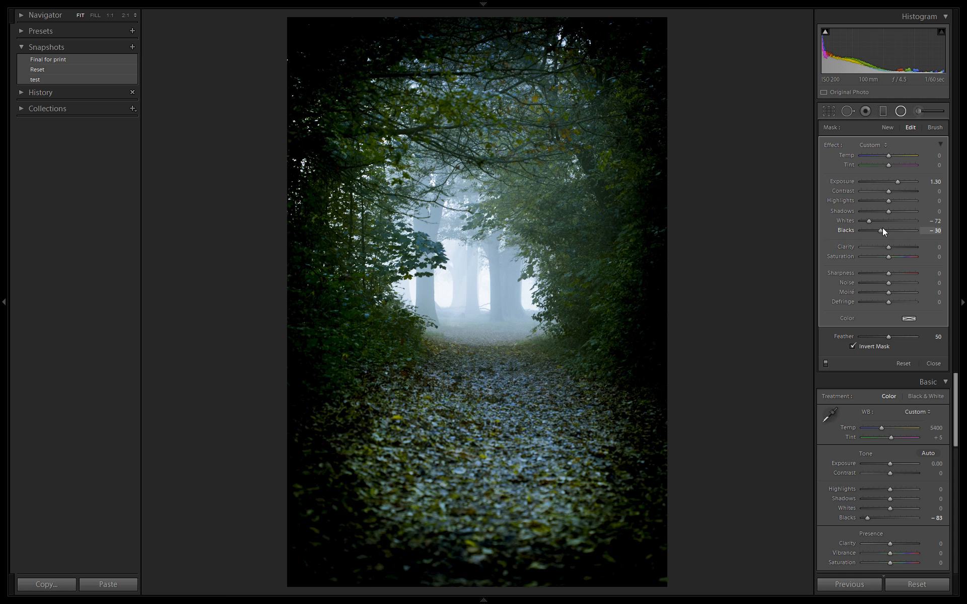
left_click_drag(897, 181, 896, 183)
key("ctrl+z")
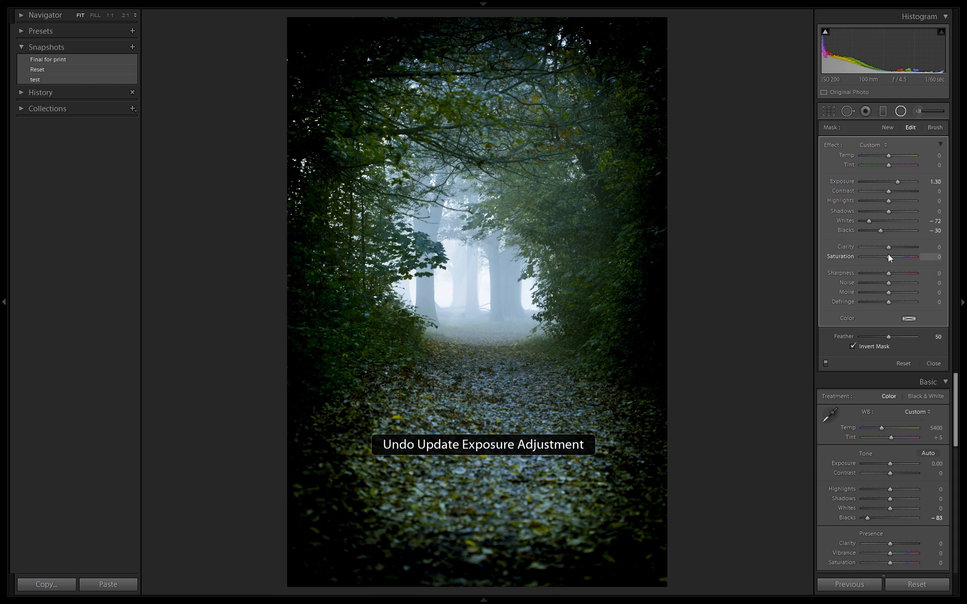
Raise the radial filter's clarity to 63 and its saturation to 41
left_click_drag(896, 247, 901, 248)
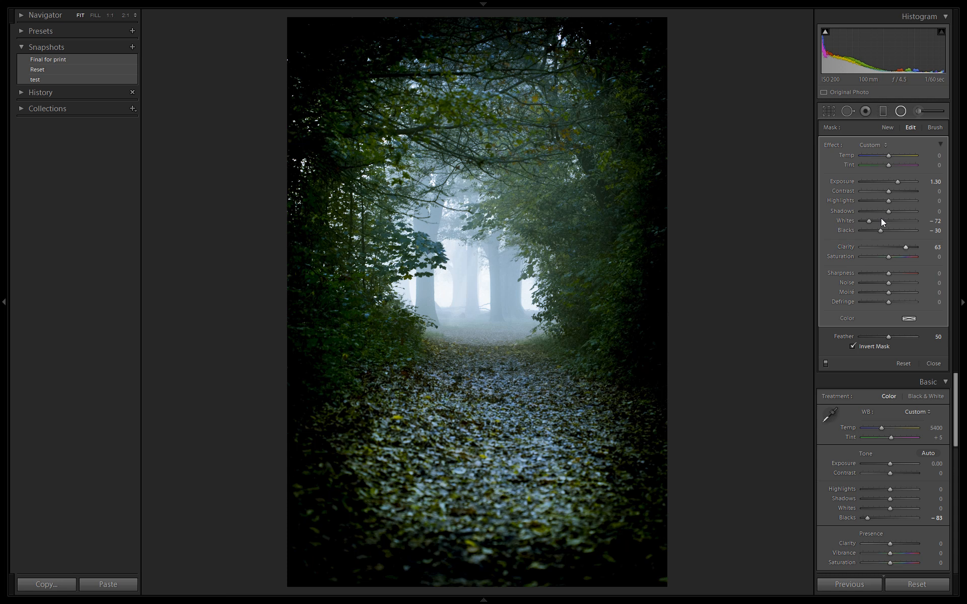
left_click_drag(889, 256, 902, 261)
left_click_drag(904, 263, 900, 263)
Compare the path with and without the radial filter and set the filter's exposure to 1.20
left_click(826, 362)
left_click(826, 362)
left_click(827, 362)
left_click(826, 362)
left_click_drag(935, 184, 928, 186)
Tint the radial filter blue with hue 230 and saturation 50
left_click(908, 318)
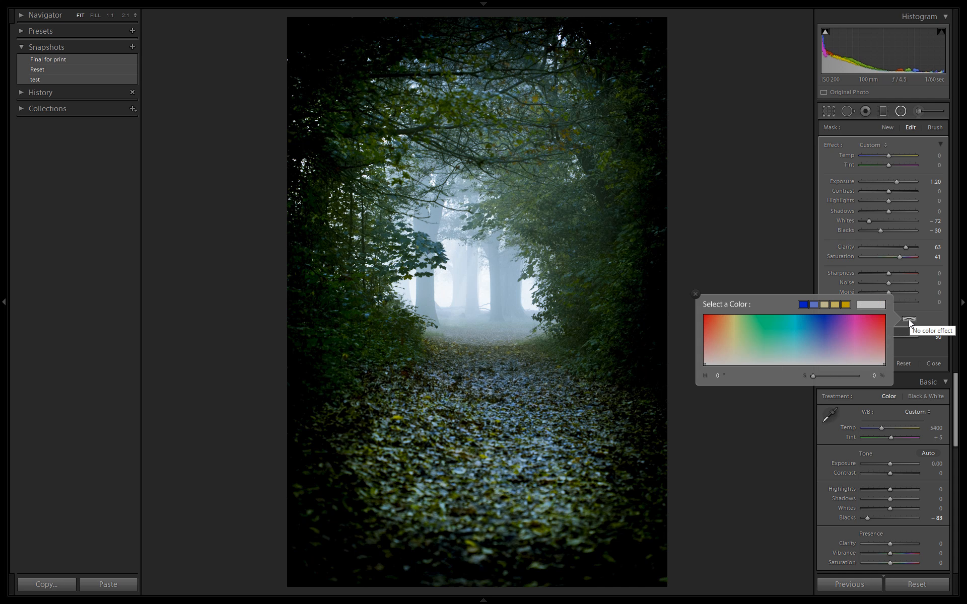
left_click(815, 305)
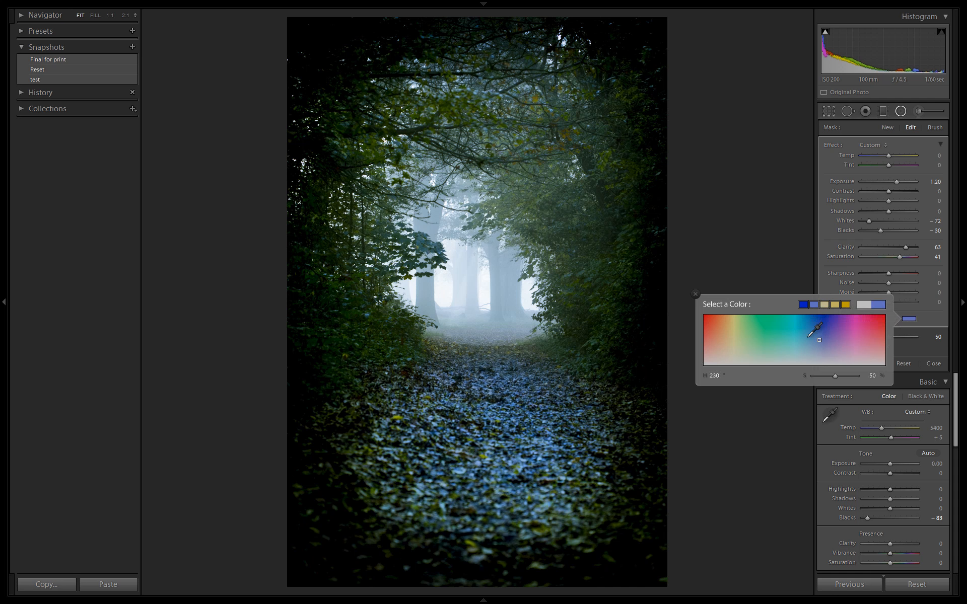
left_click(696, 295)
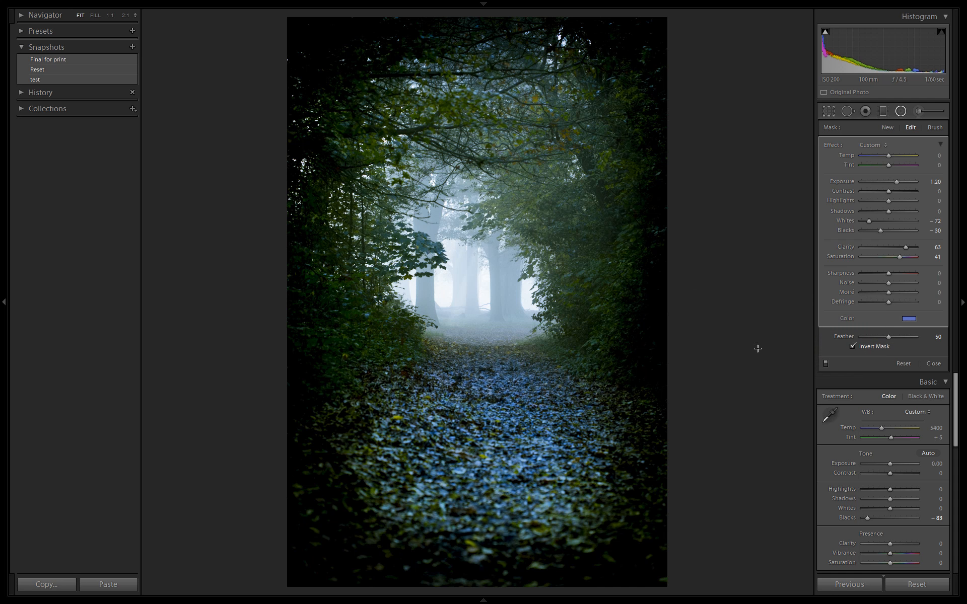
Tone down the radial filter to saturation 28 and exposure 1.00, softening its tint to hue 228 and saturation 27
mouse_move(899, 256)
left_mouse_down()
mouse_move(889, 256)
mouse_move(896, 262)
left_mouse_up()
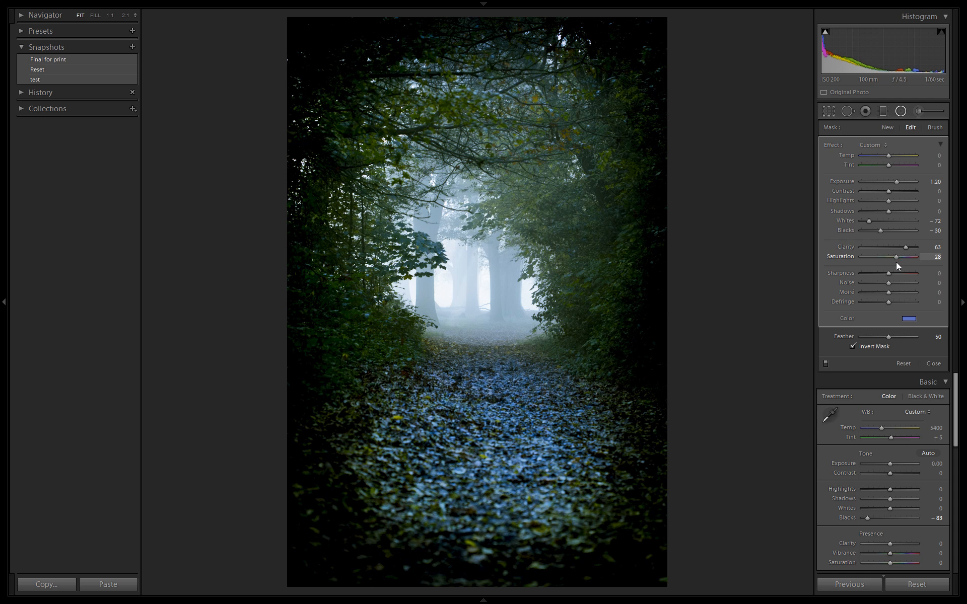
left_click(909, 318)
left_click(819, 352)
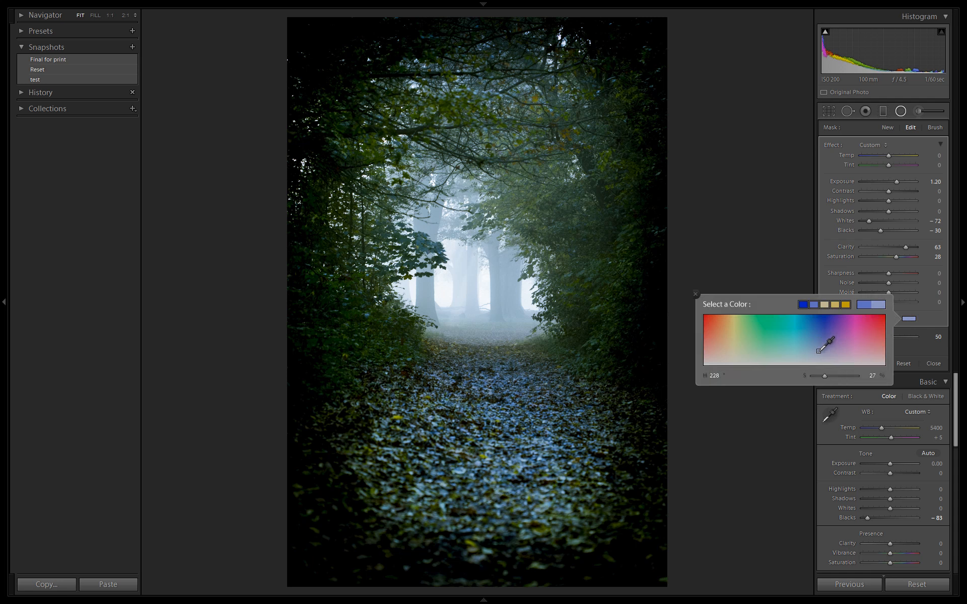
left_click(698, 295)
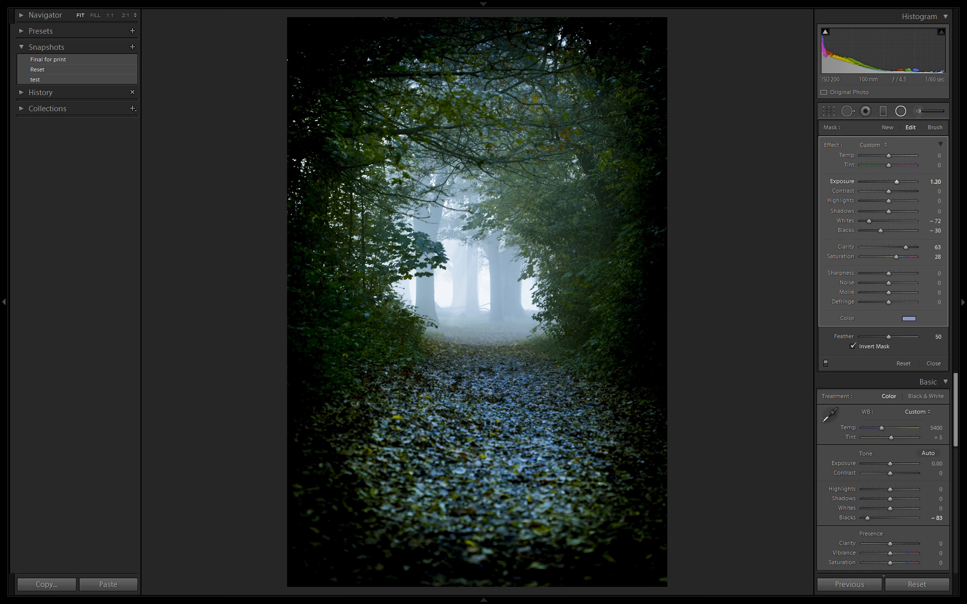
left_click_drag(896, 182, 893, 181)
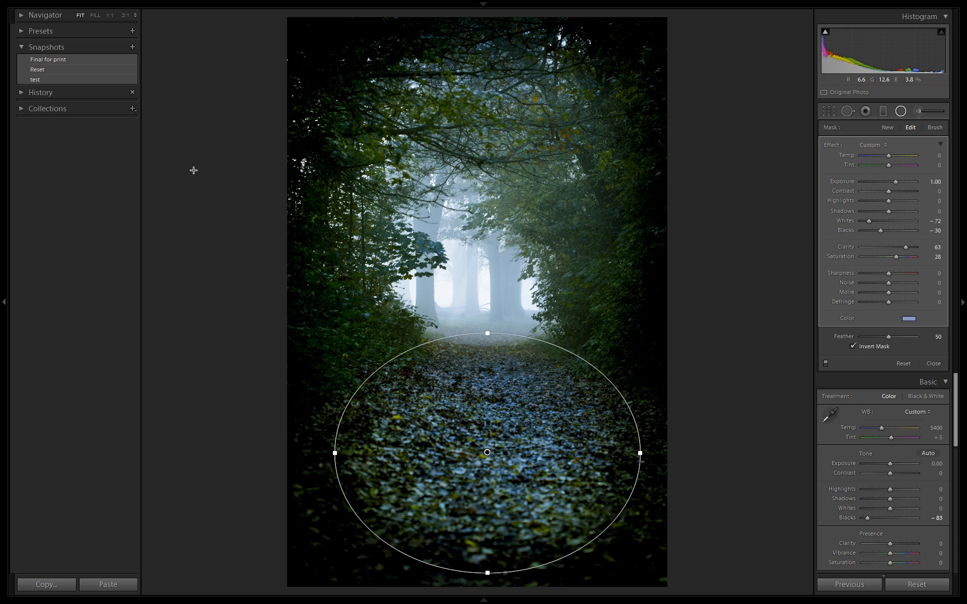
Save the current edit as a snapshot named "ver 1" and compare it with the Reset snapshot
left_click(132, 48)
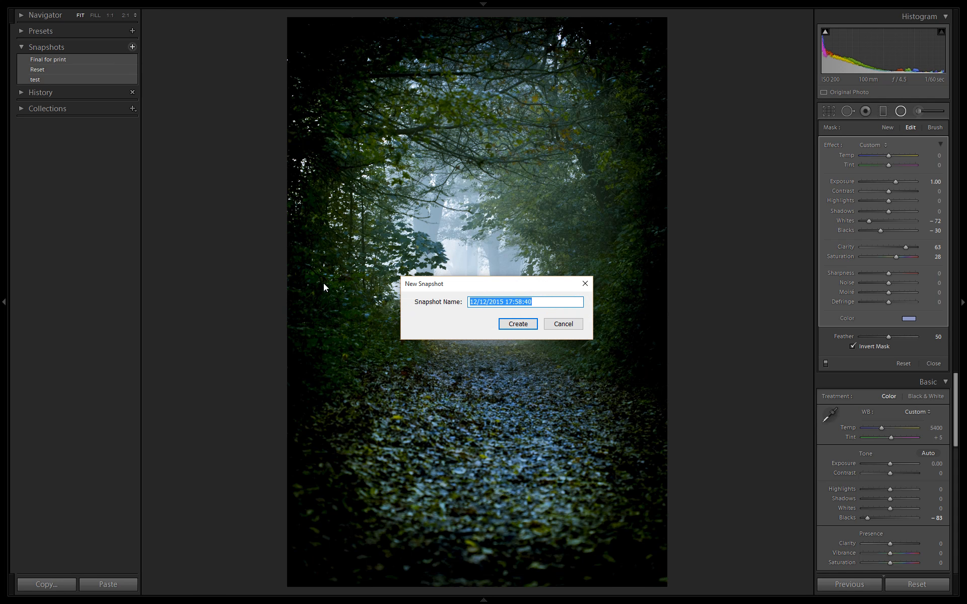
type("ver 1")
key("Return")
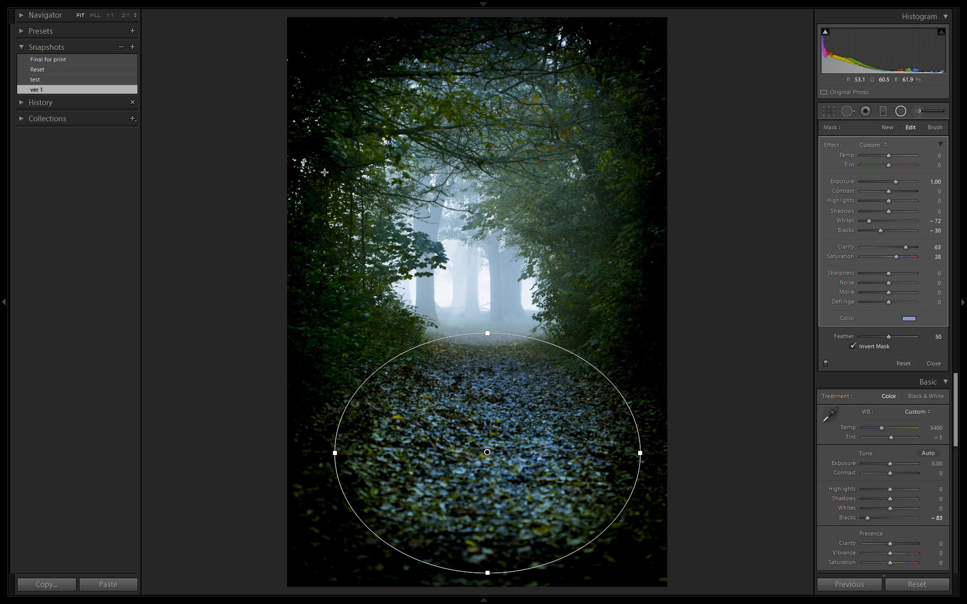
left_click(74, 69)
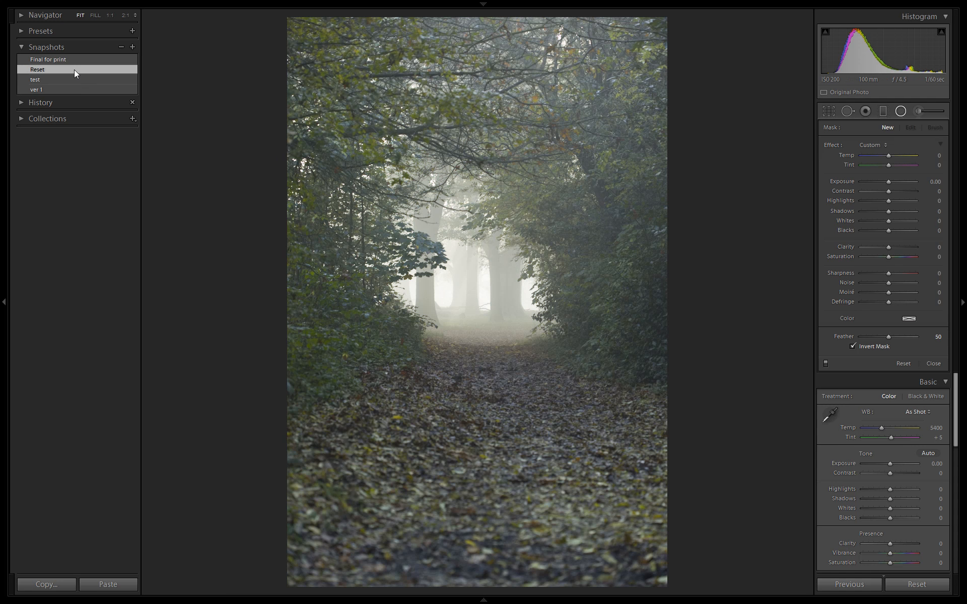
left_click(80, 87)
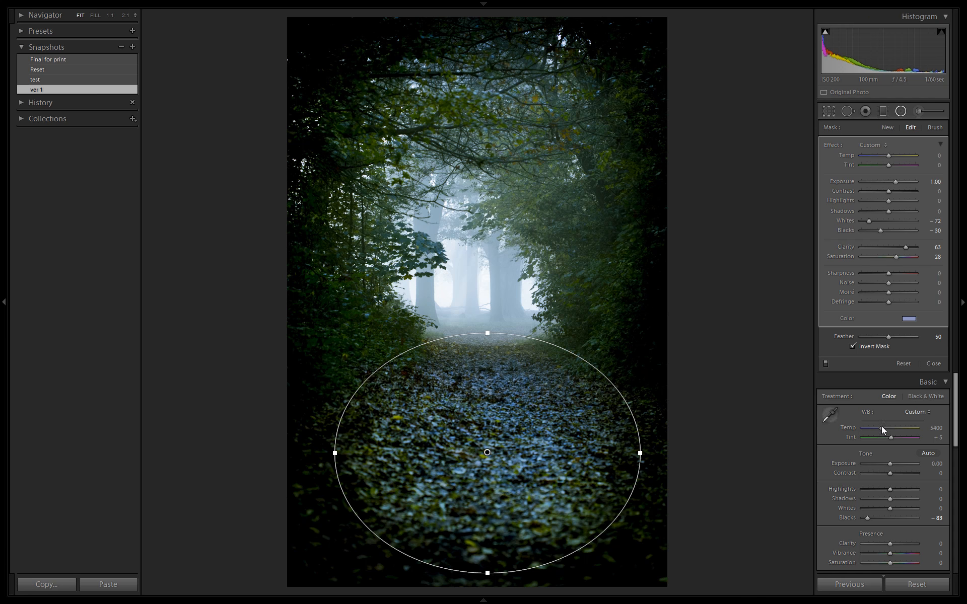
Set the sharpening amount to 97 and luminance noise reduction to 14, judging the distant trees at 1:1
left_click(943, 381)
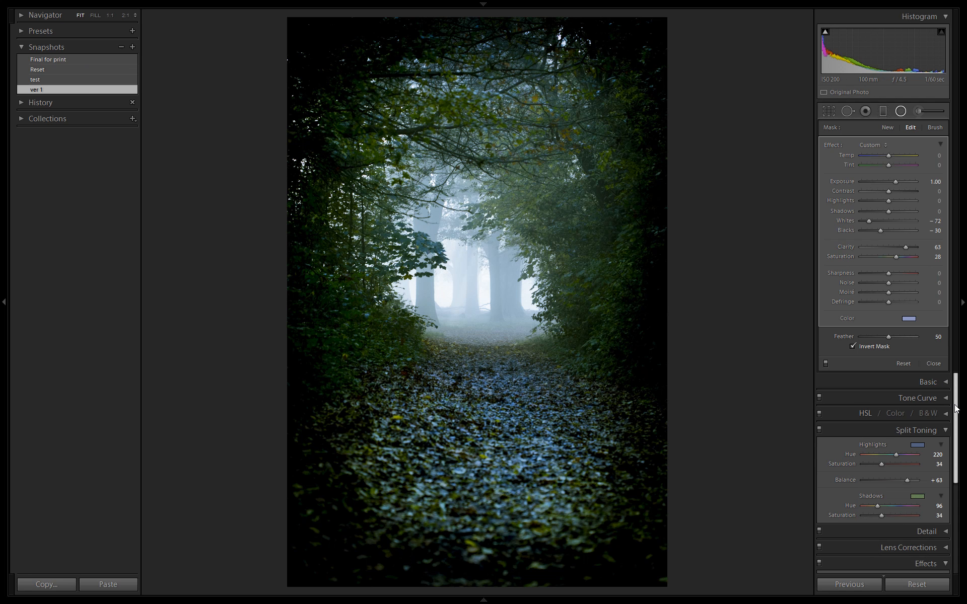
left_click_drag(956, 402, 957, 476)
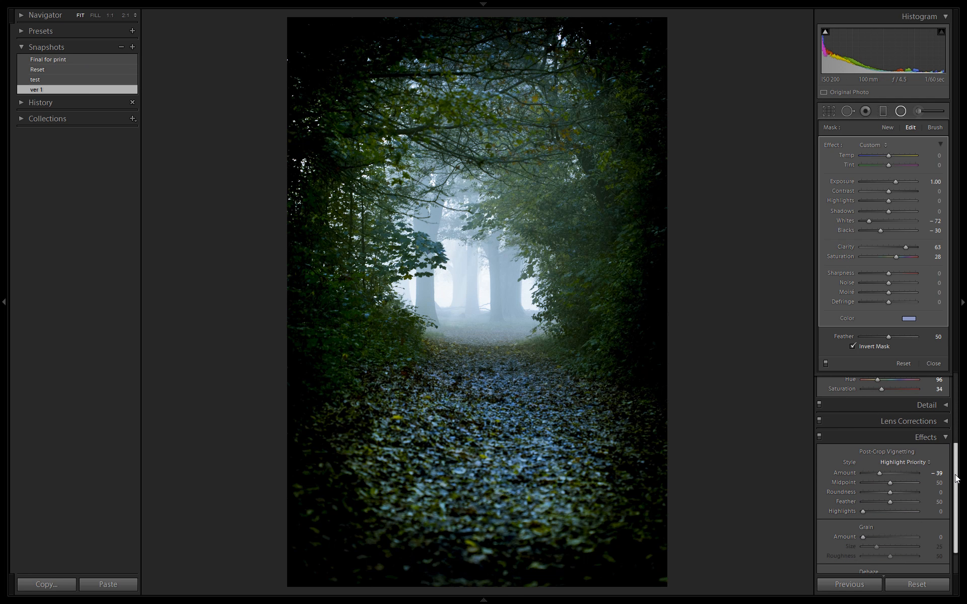
left_click(944, 438)
left_click(912, 512)
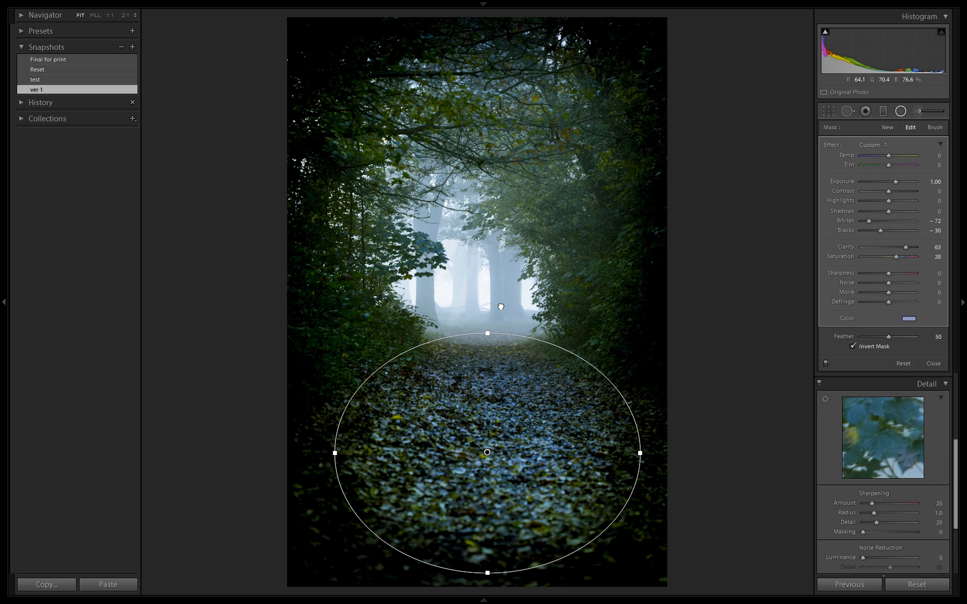
left_click(501, 306)
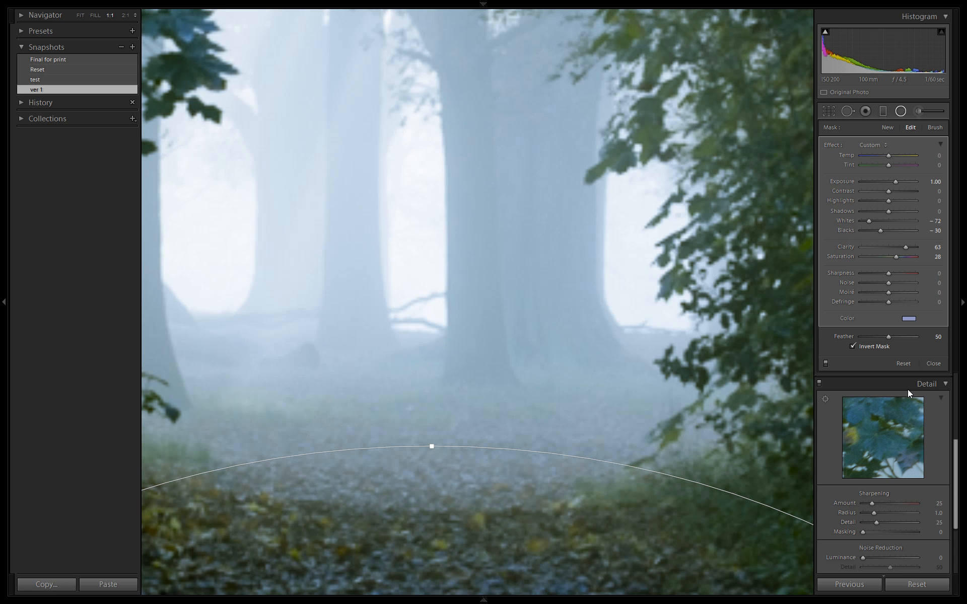
scroll(962, 485, "down", 2)
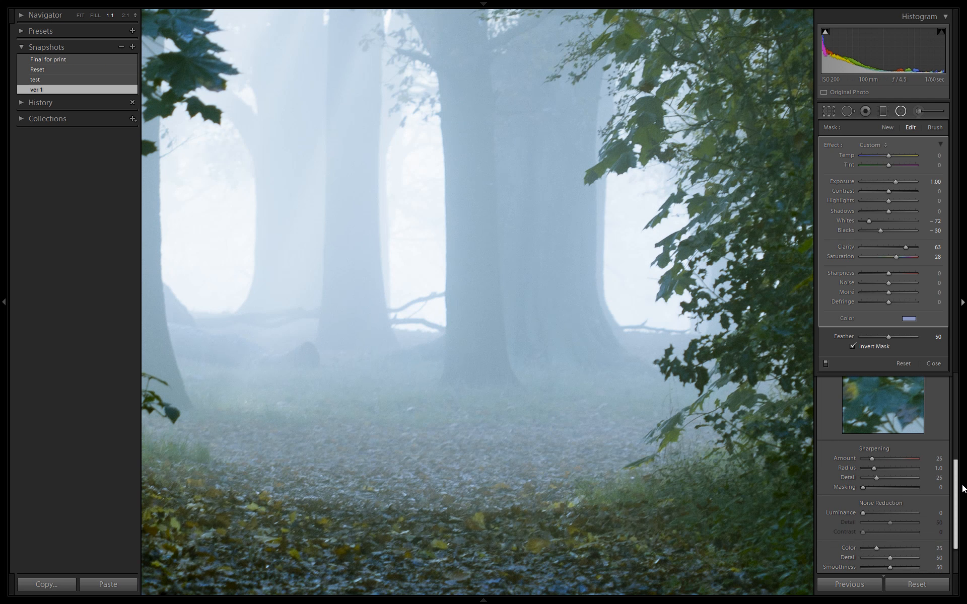
left_click_drag(896, 456, 899, 458)
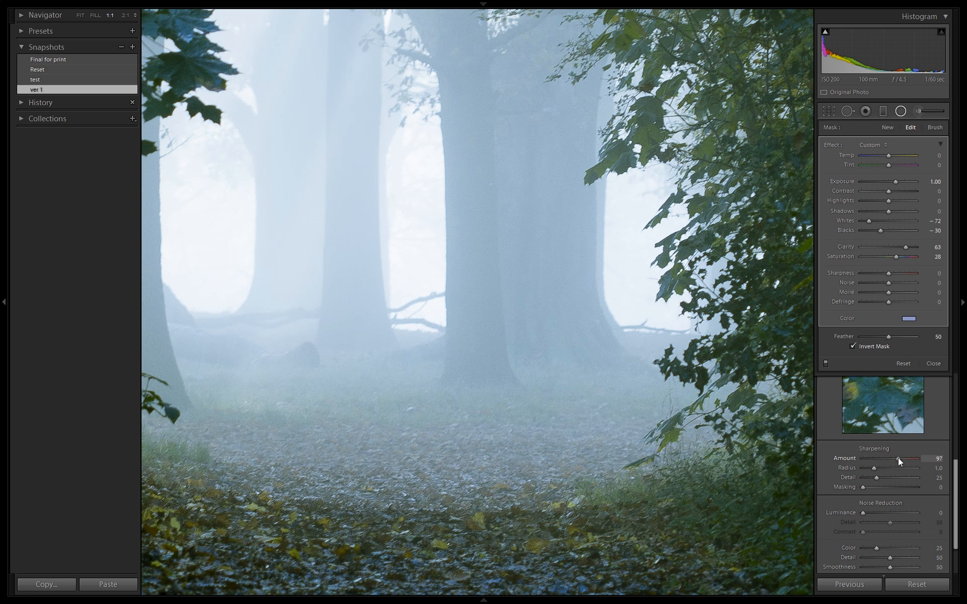
left_click_drag(868, 513, 871, 513)
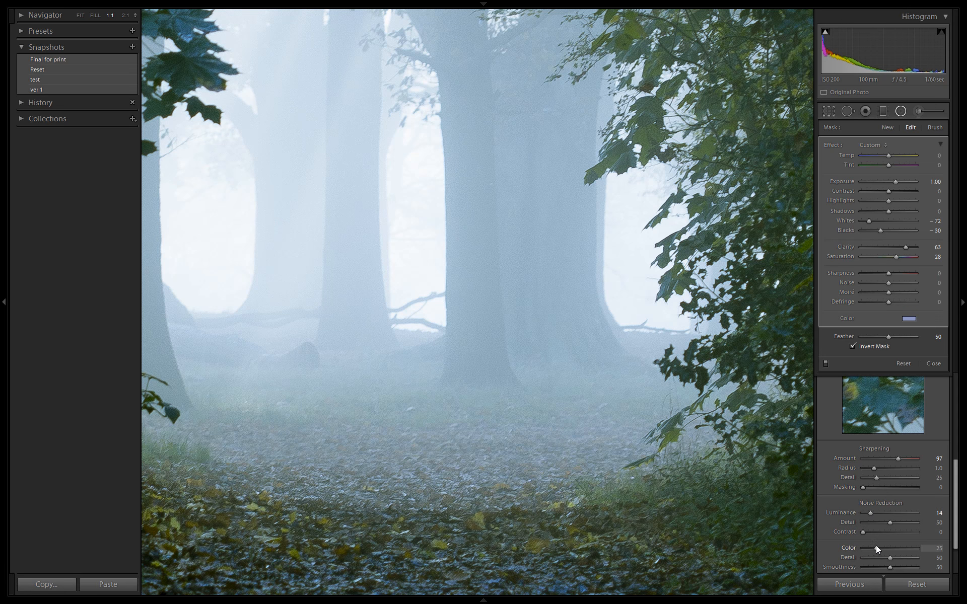
Finish editing the radial filter, hide the Detail settings and show the Effects settings
left_click(936, 364)
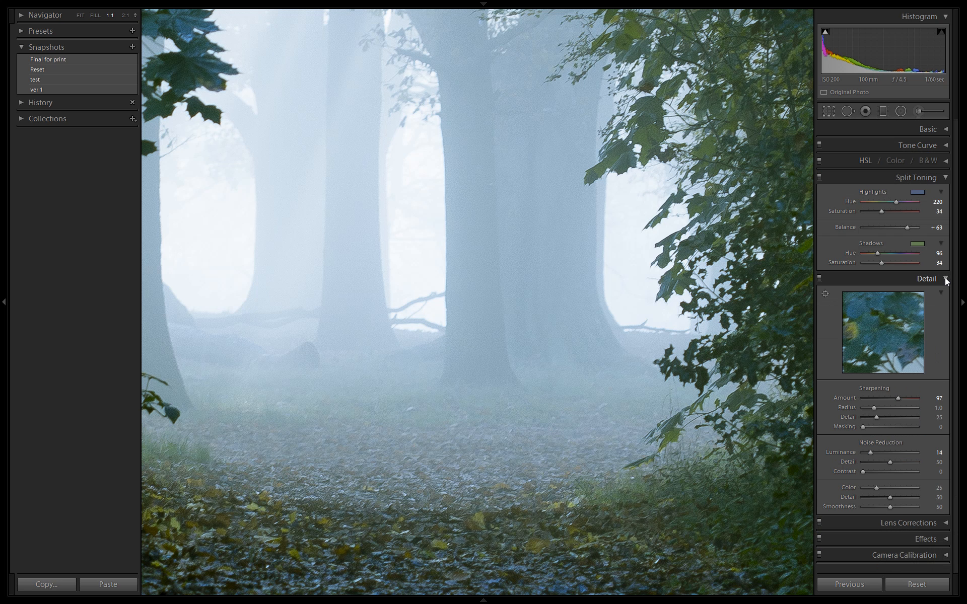
left_click(946, 280)
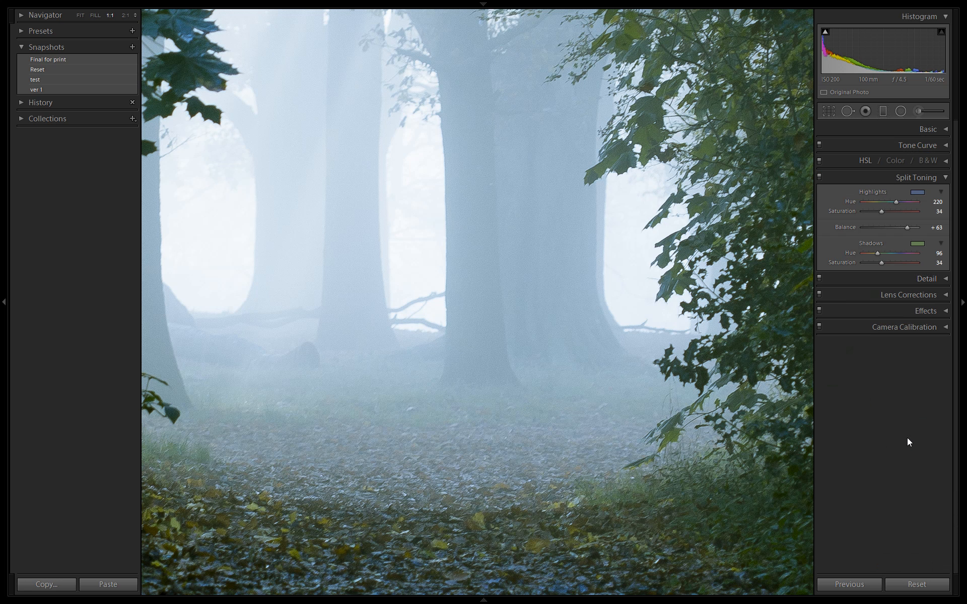
left_click(946, 312)
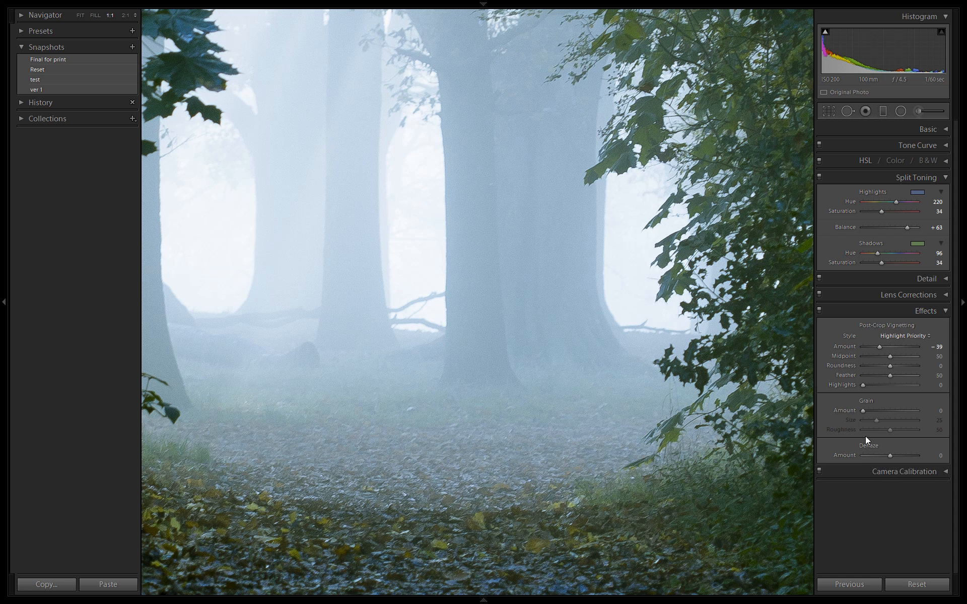
Update the "ver 1" snapshot with the current settings
left_click(509, 418)
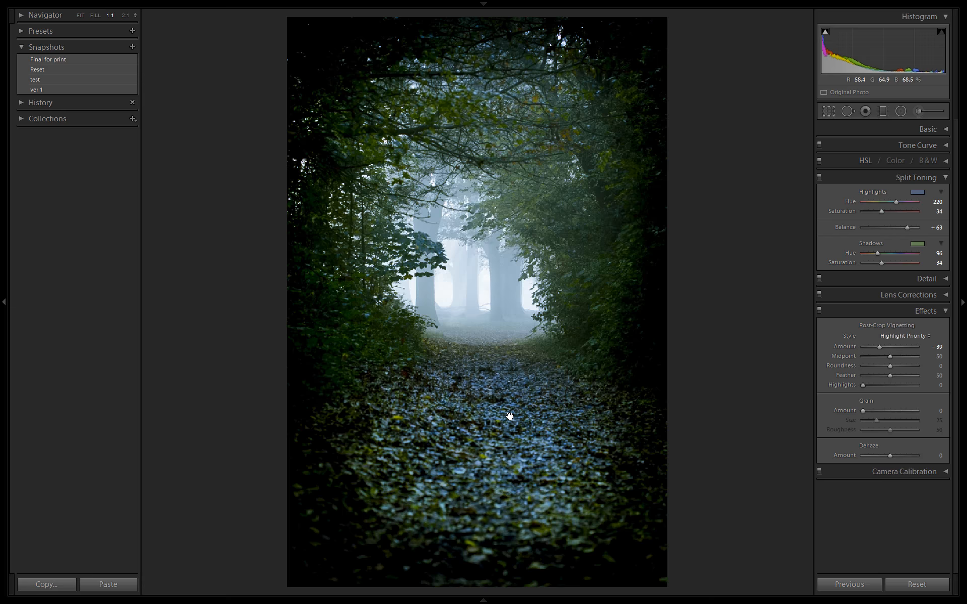
left_click(509, 417)
left_click(510, 417)
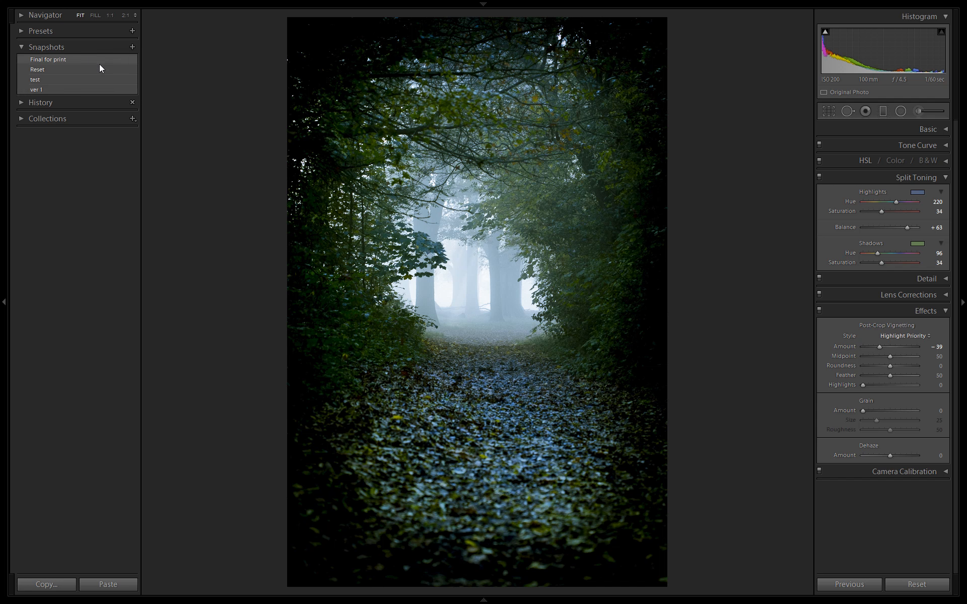
right_click(101, 90)
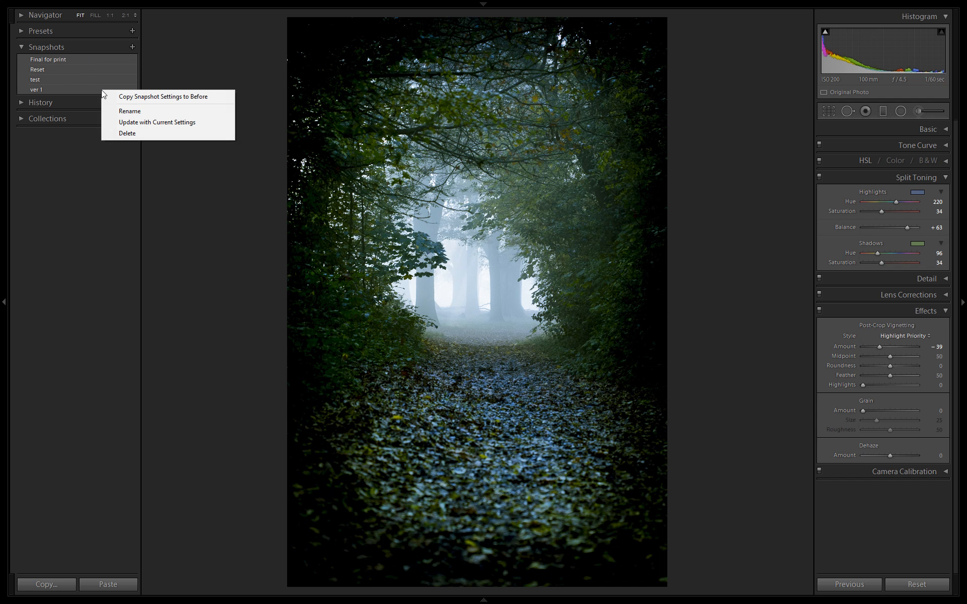
left_click(141, 125)
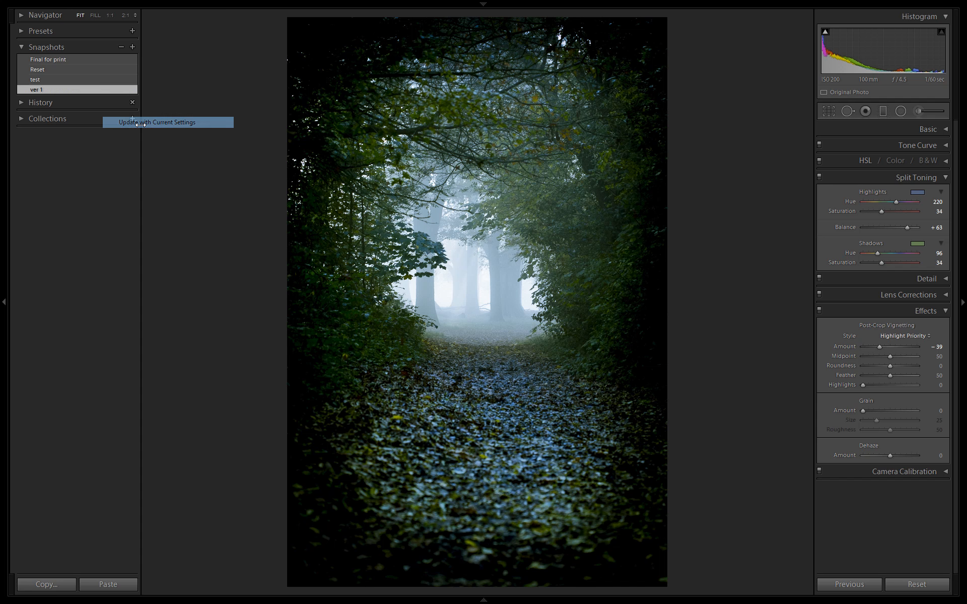
Compare the Reset snapshot with "ver 1", then set the post-crop vignette's midpoint to 35 on the "ver 1" version
left_click(65, 71)
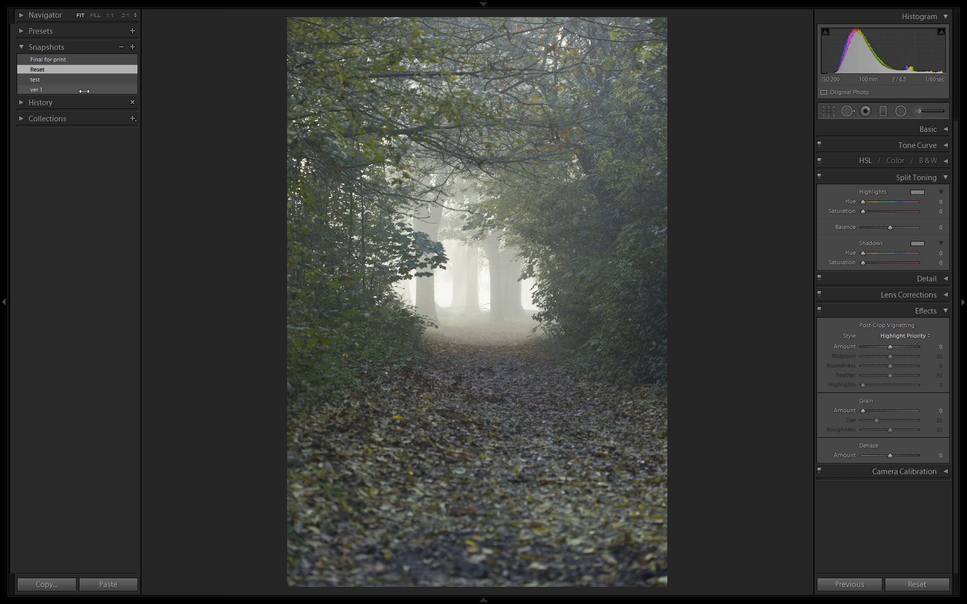
left_click(84, 92)
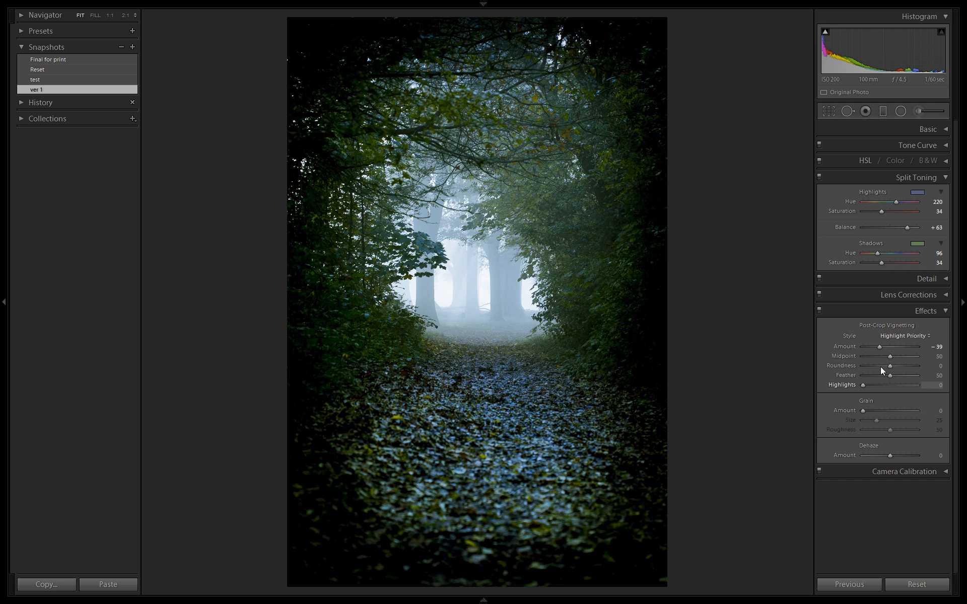
left_click_drag(890, 358, 883, 355)
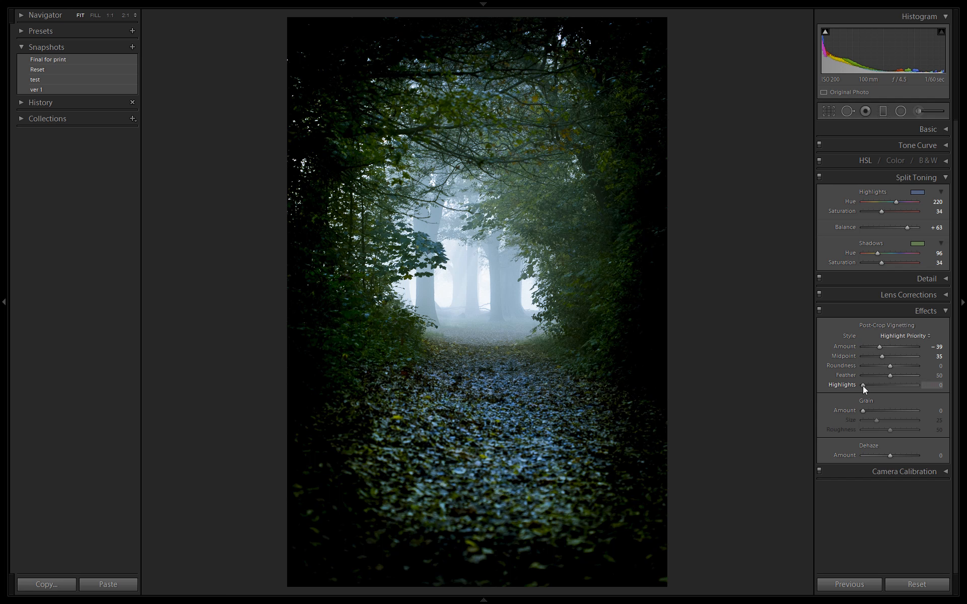
Set the grain amount to 22, judging the distant trees at 1:1, and check the whole photo for shadow and highlight clipping
left_click(500, 289)
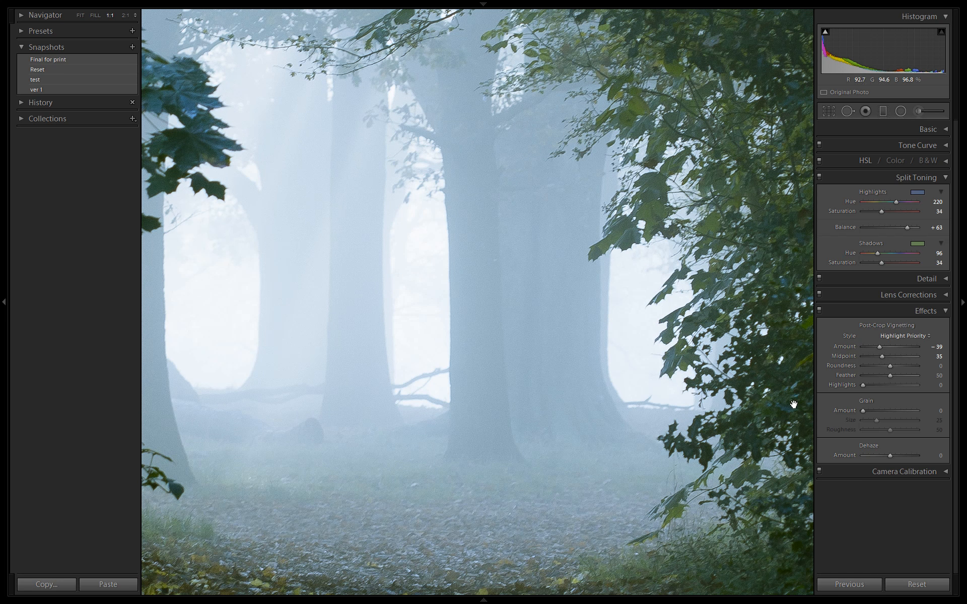
left_click(875, 411)
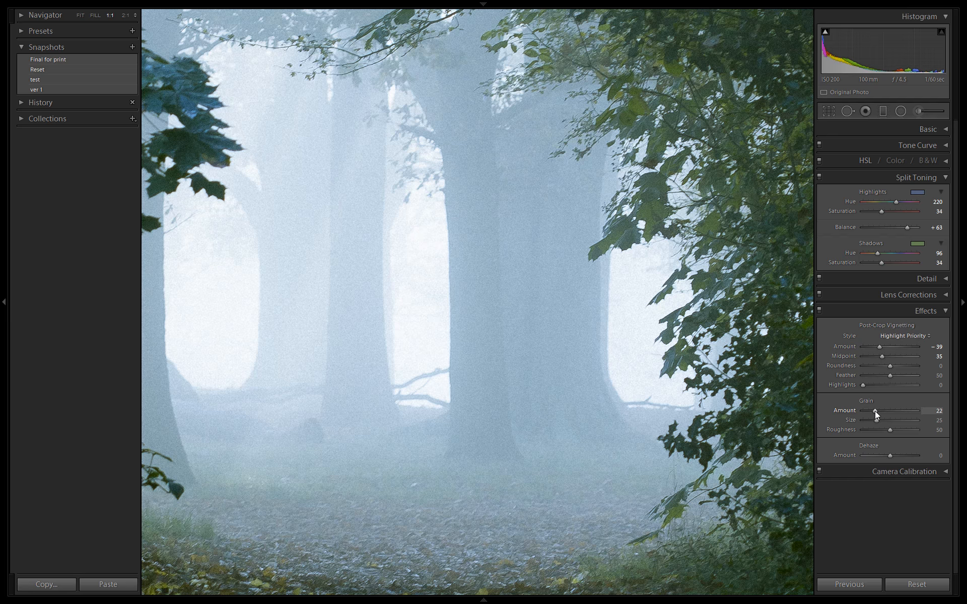
left_click(480, 353)
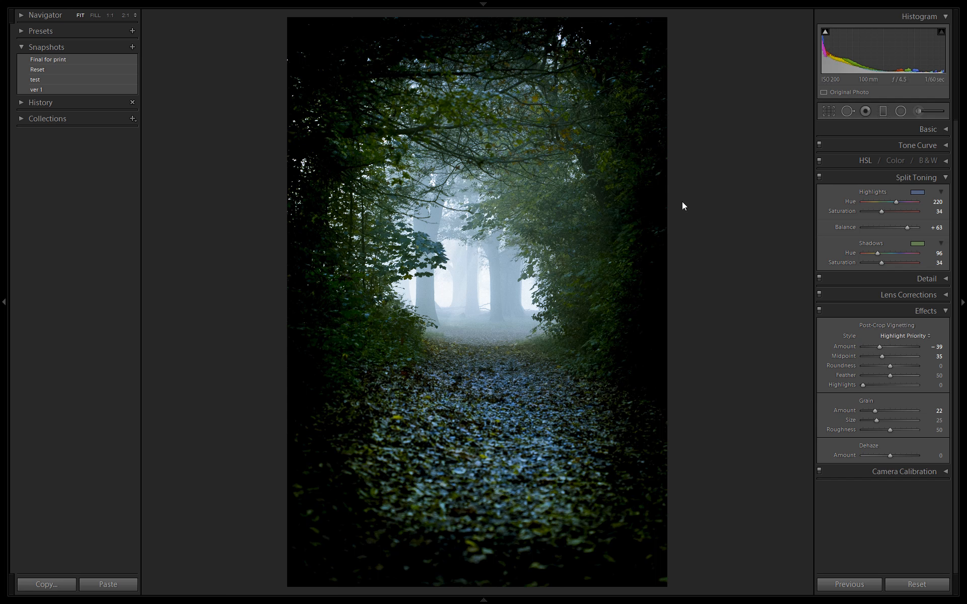
key("j")
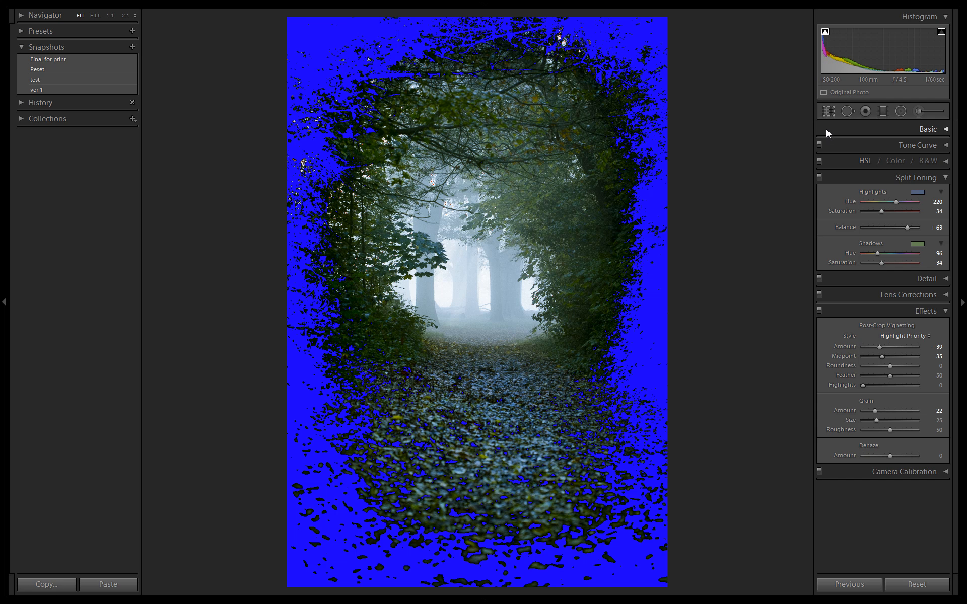
key("j")
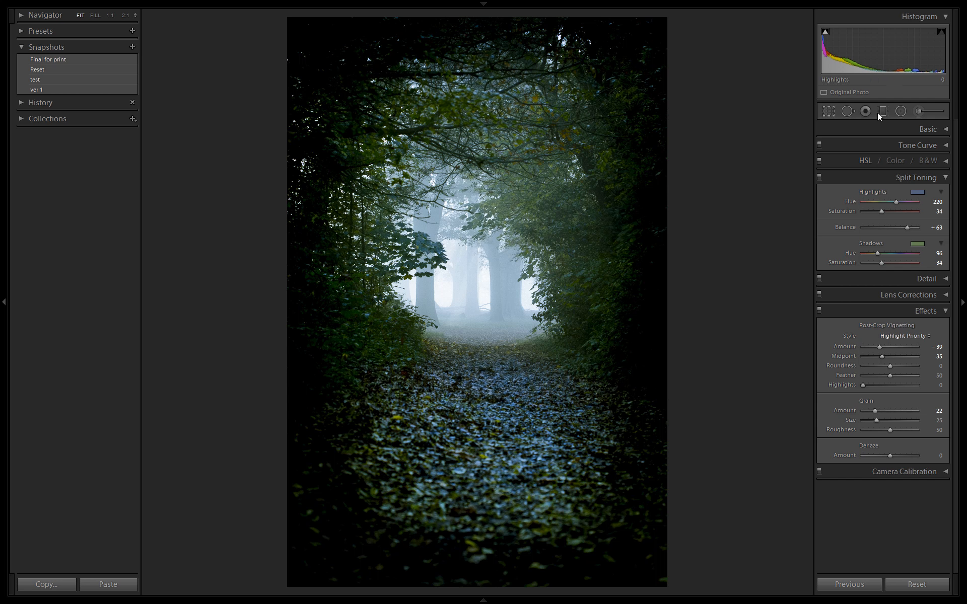